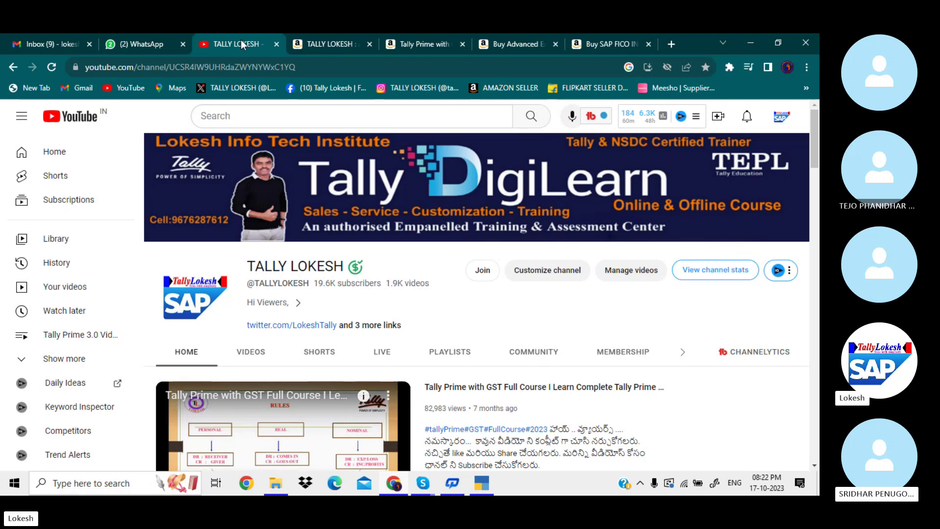
Switch to TallyPrime and shut the loaded company, Prem Trading Company.
click(482, 483)
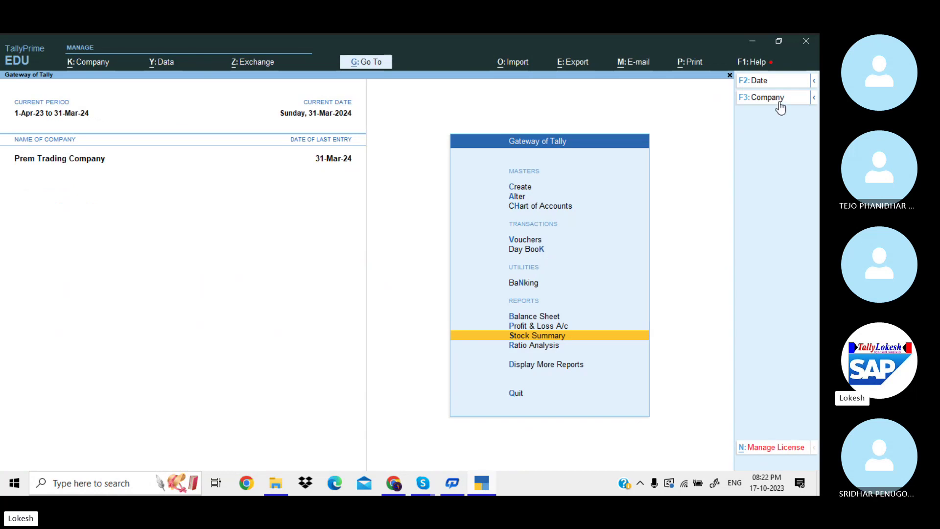
click(779, 100)
key(Up)
key(Return)
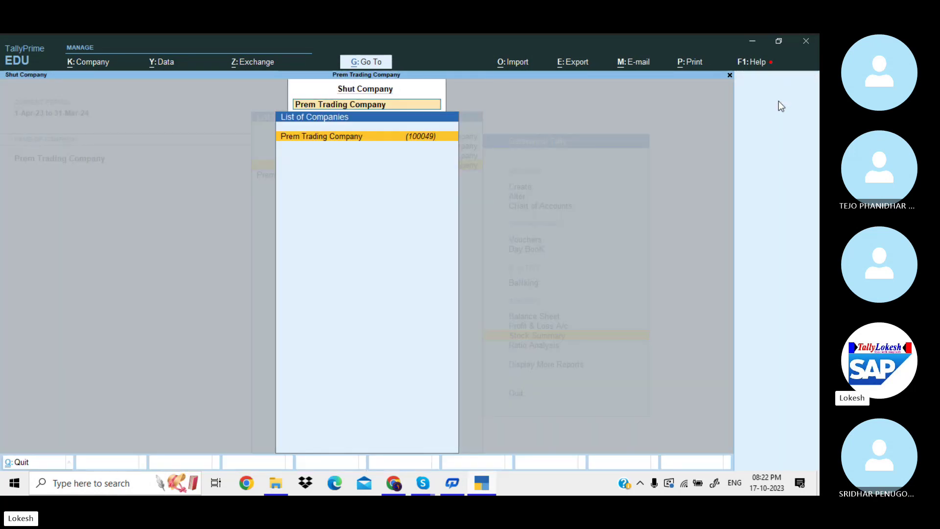
key(Return)
key(y)
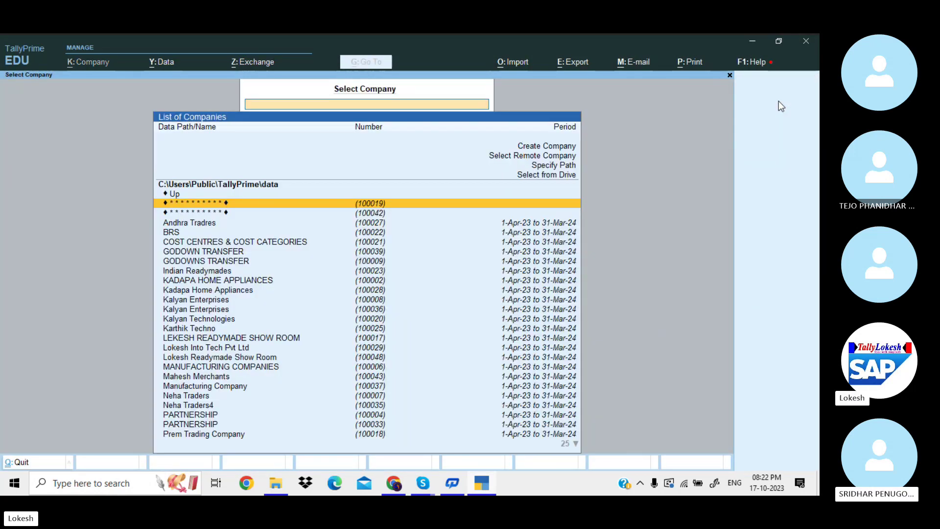
Load the company Andhra Tradres from the list of companies in the TallyPrime data path.
key(Down)
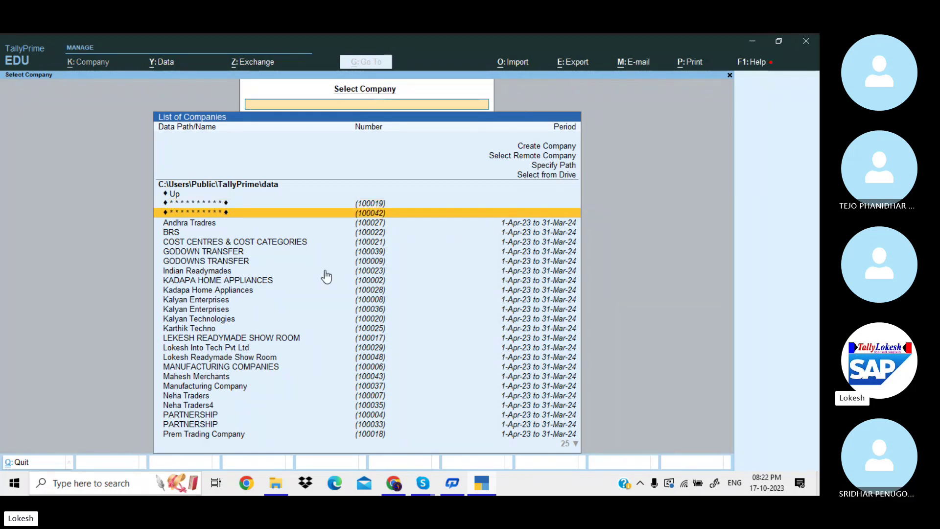
key(Down)
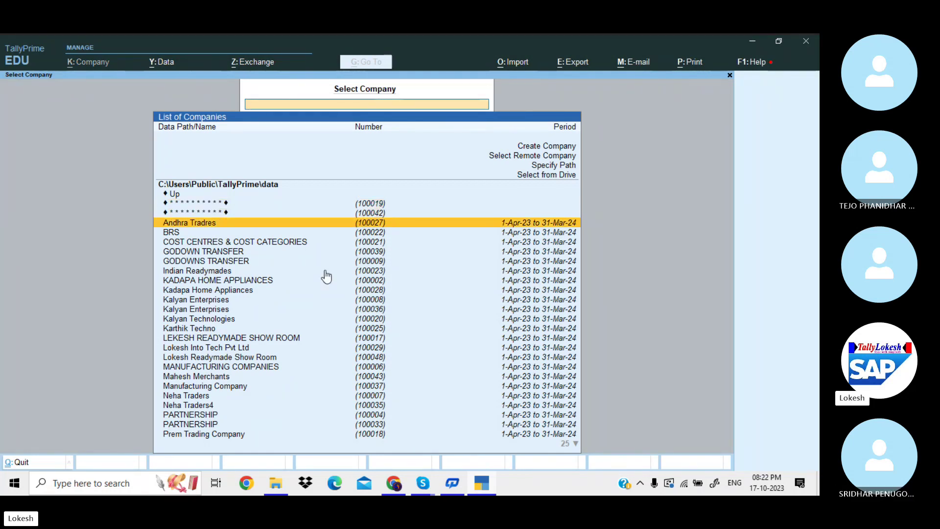
key(Down)
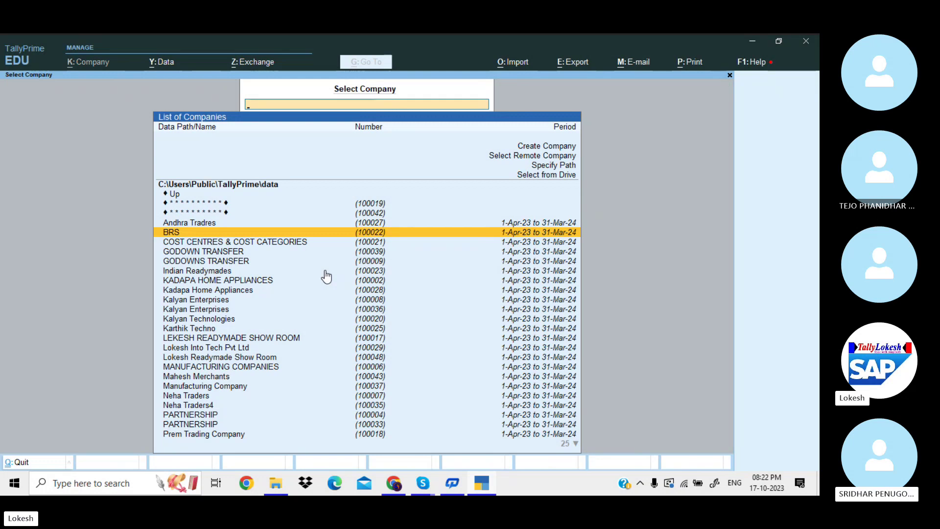
key(Down)
key(Up)
key(Up)
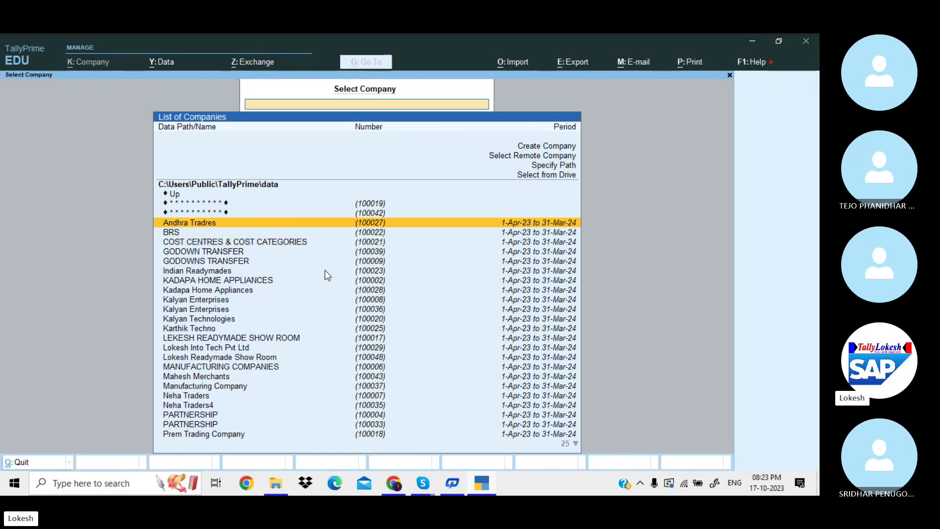
key(Down)
key(Down)
key(Up)
key(Up)
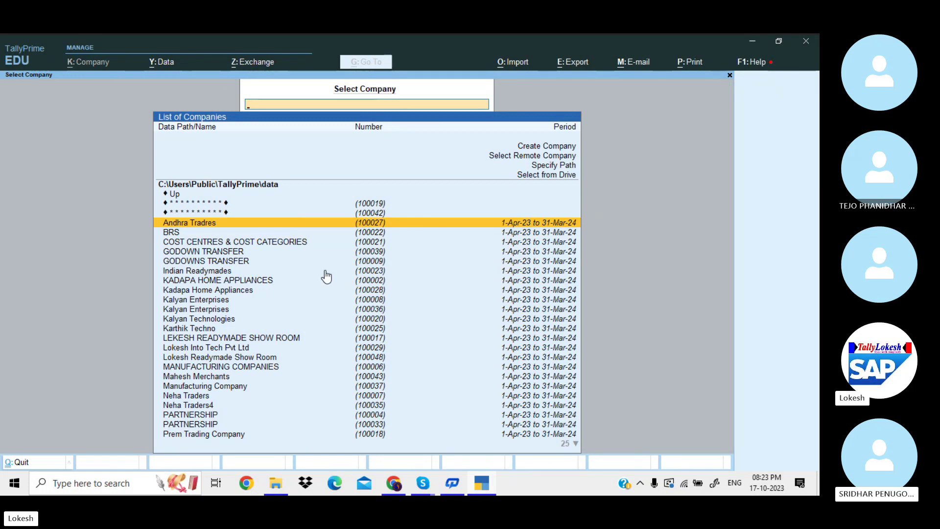
key(Return)
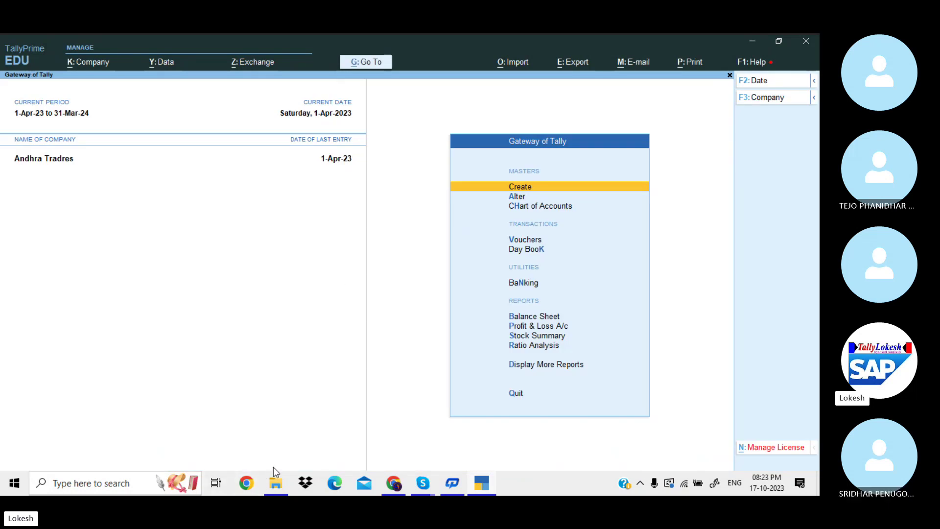
Switch to File Explorer and open New Volume (D:).
click(280, 482)
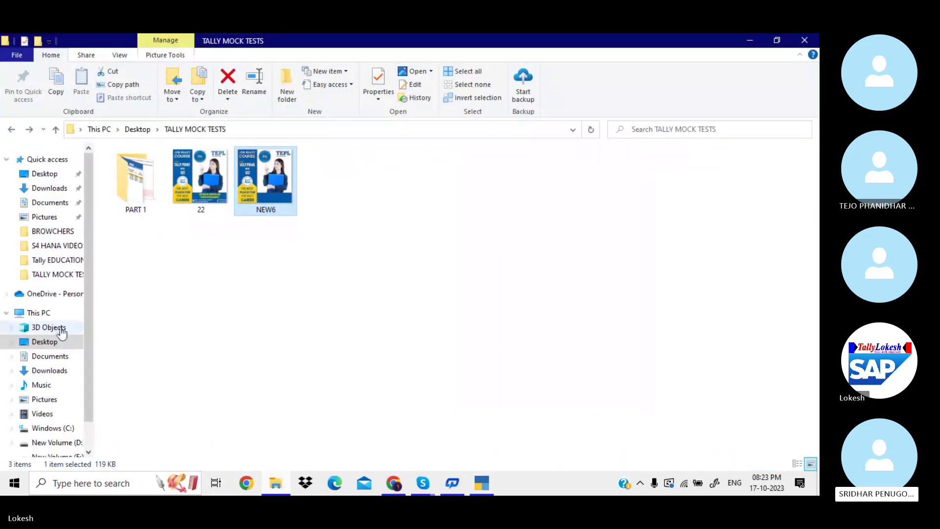
click(58, 314)
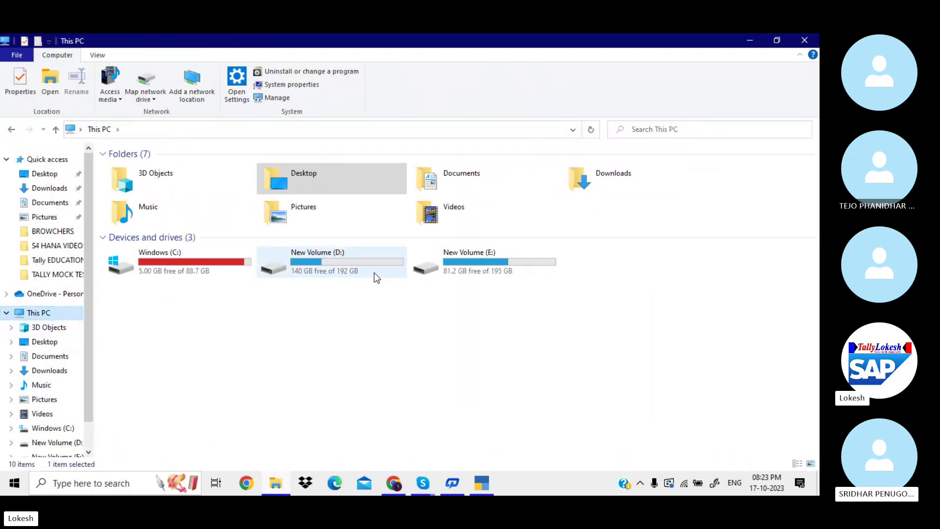
double_click(374, 272)
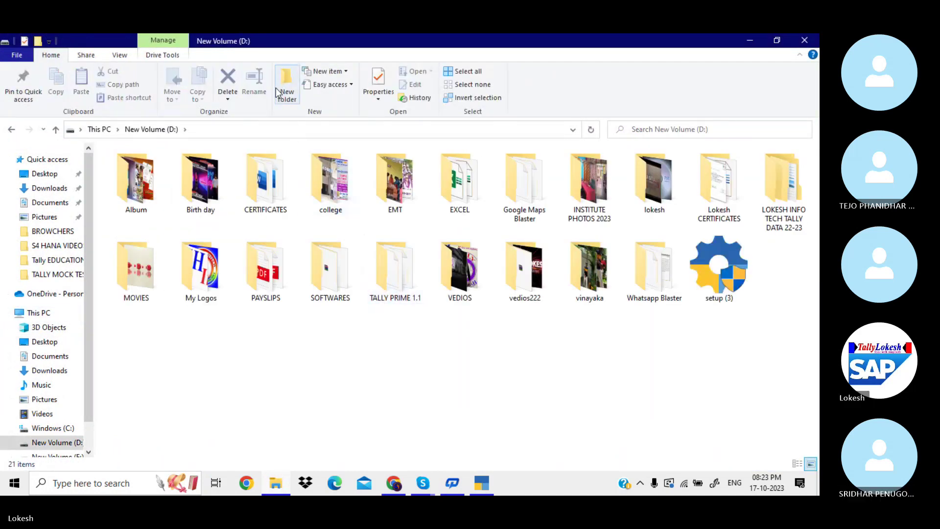
Create a new folder named "Tally Data Back up" on drive D.
click(275, 88)
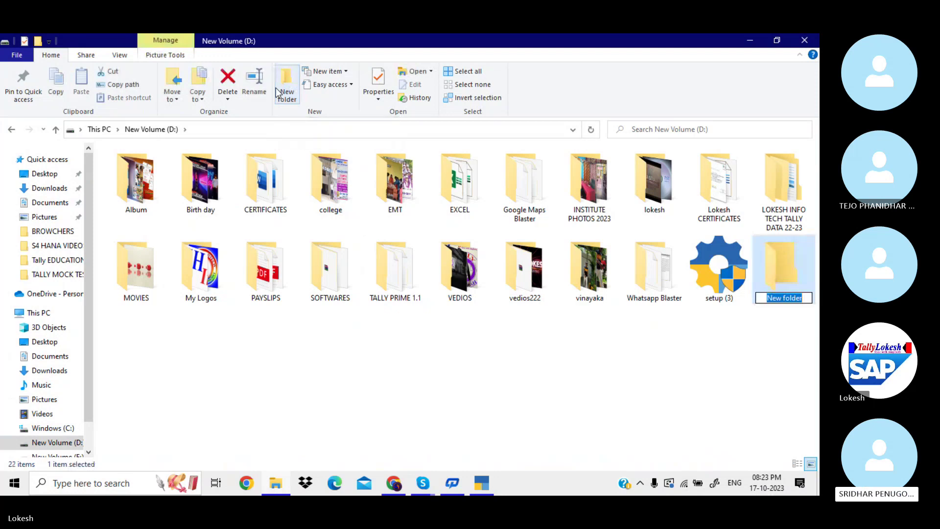
text(d)
key(BackSpace)
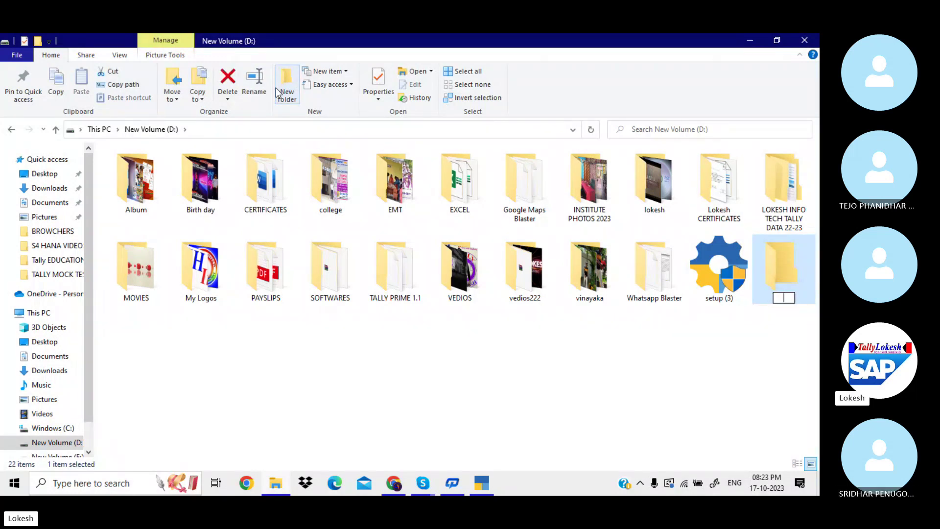
text(Data)
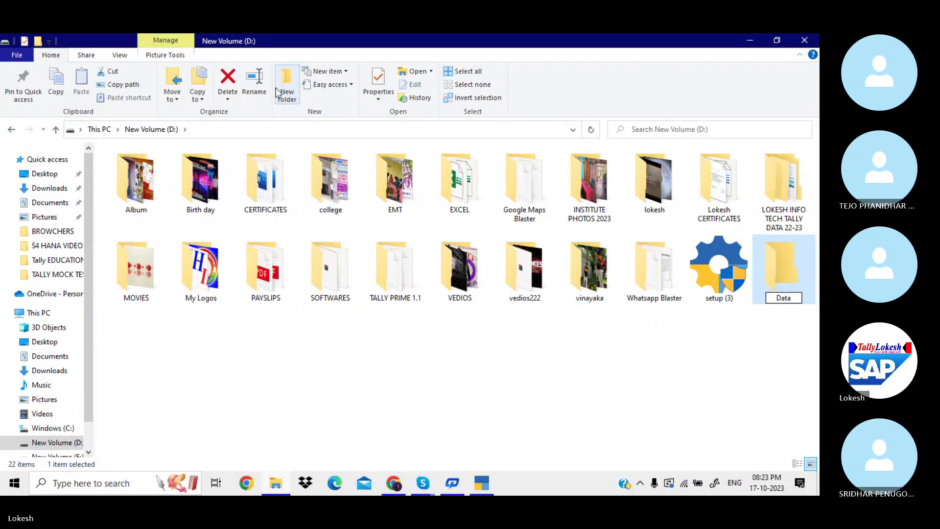
text( Back)
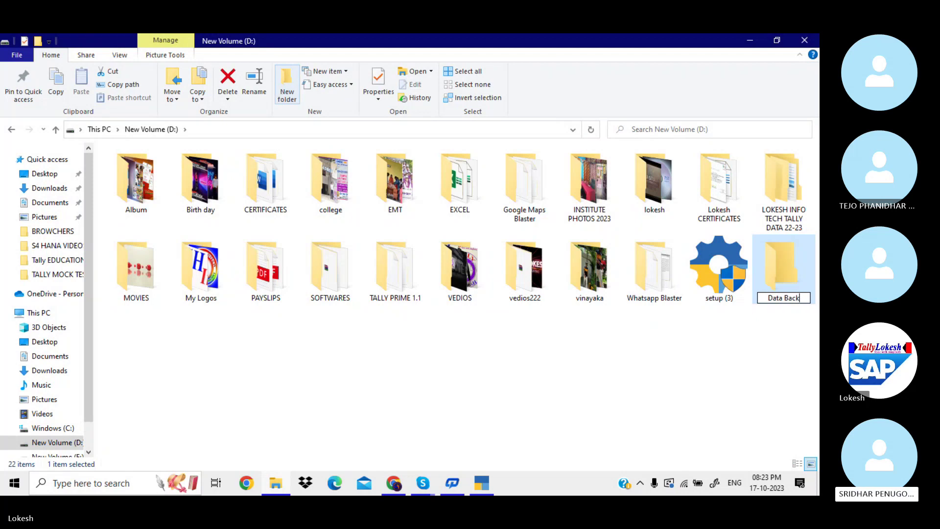
text( up)
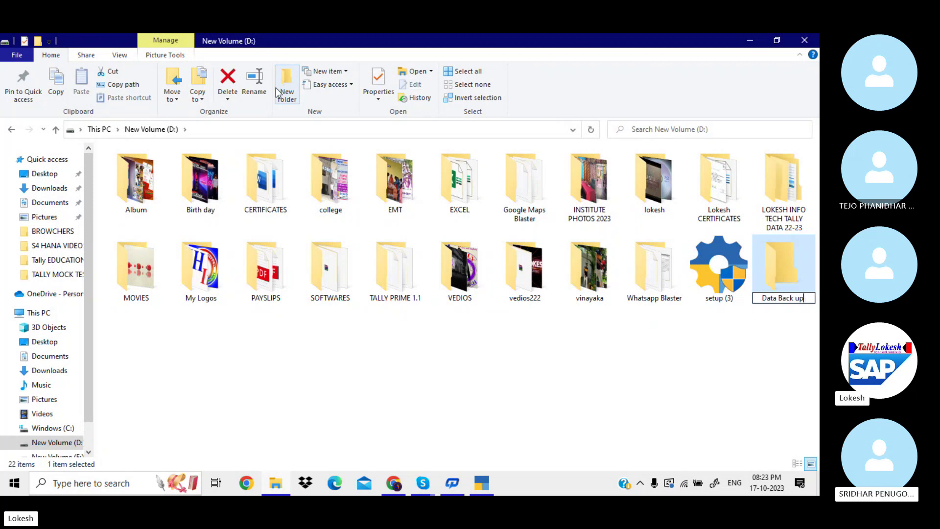
key(Left)
key(Left)
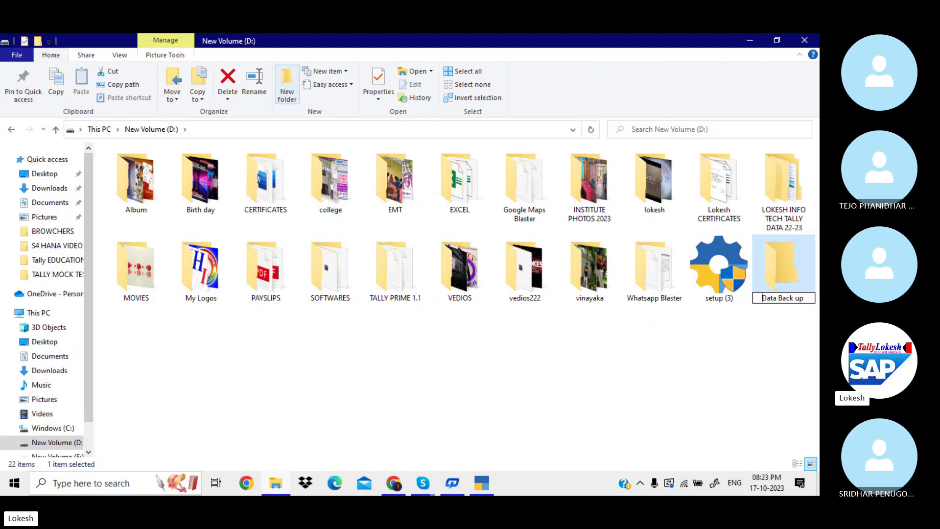
text(Tally)
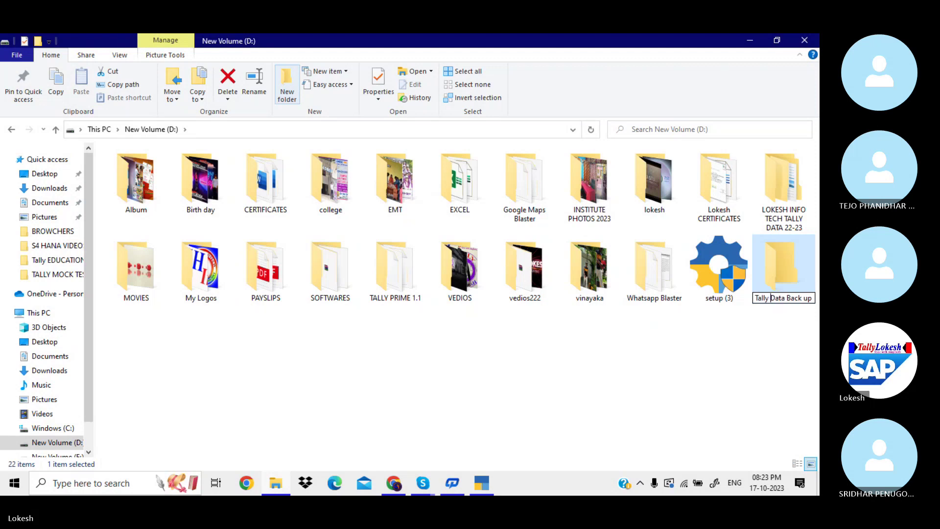
key(Return)
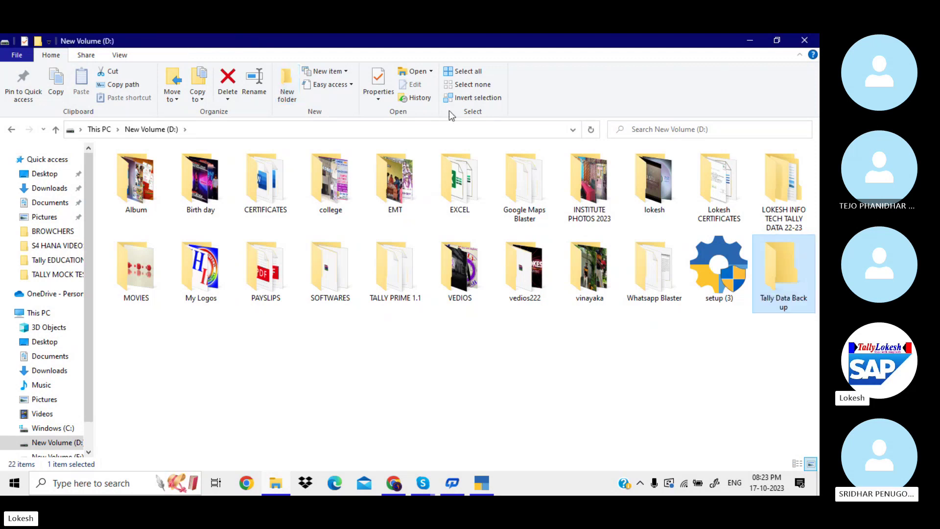
click(486, 394)
Switch back to TallyPrime and start a company data backup.
click(483, 484)
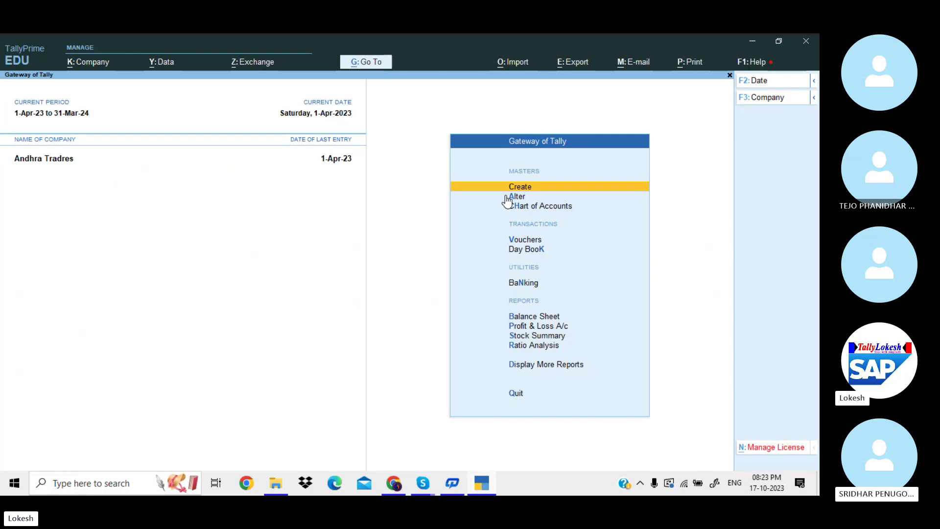
click(171, 67)
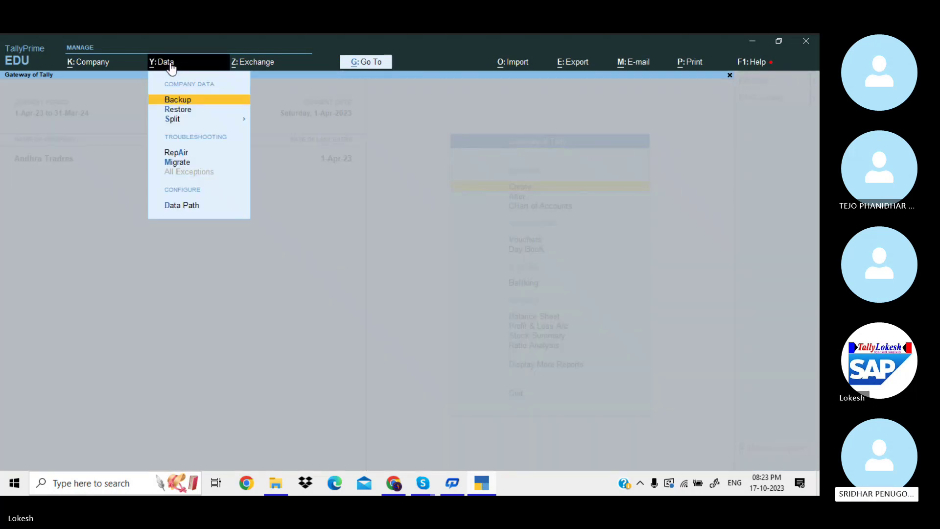
click(196, 101)
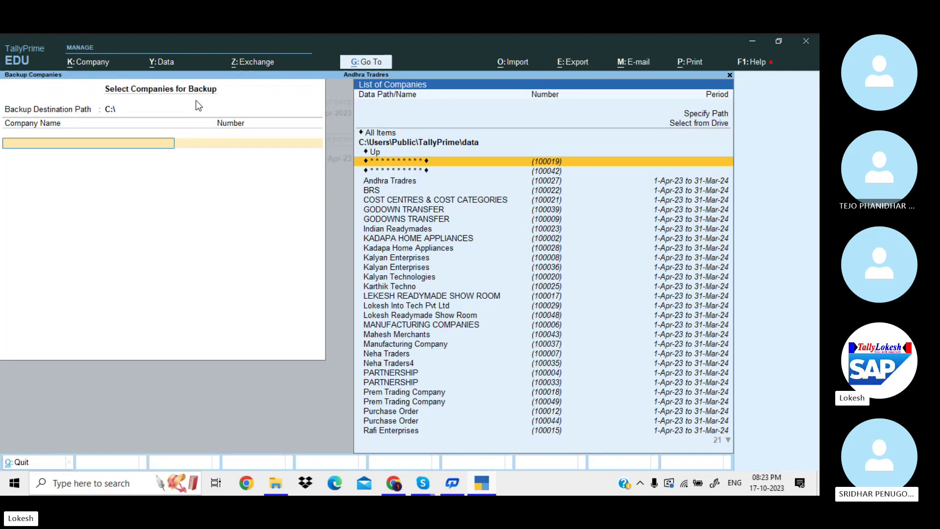
Set the backup destination path to the folder D:\Tally Data Back up.
click(113, 111)
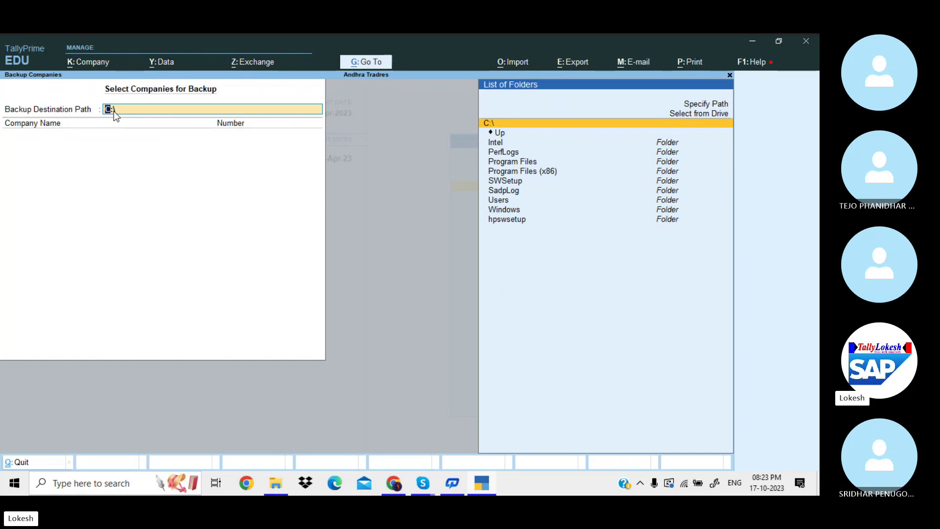
key(Down)
key(Up)
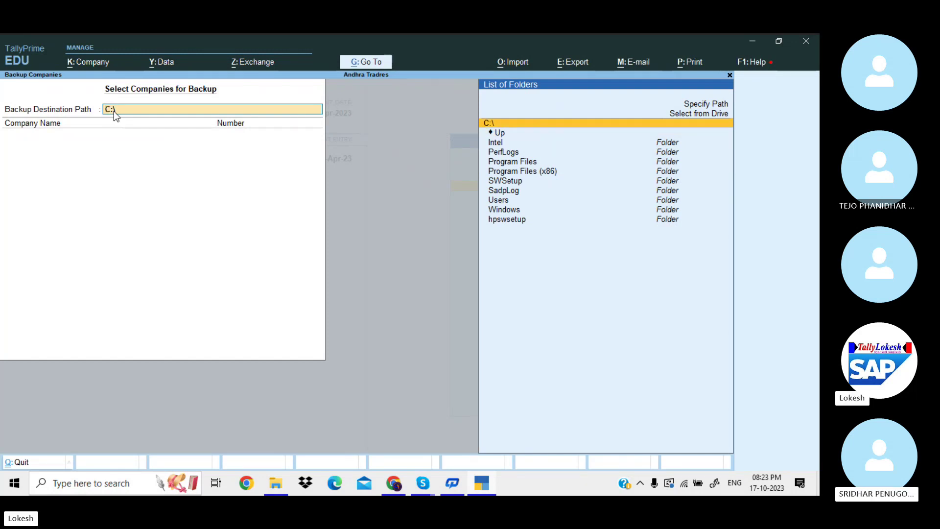
key(Up)
key(Return)
key(Down)
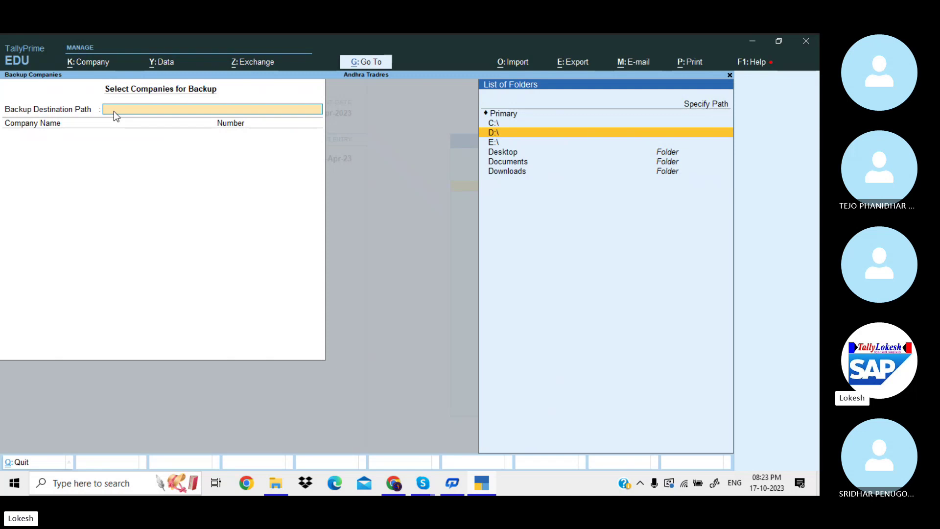
key(Return)
key(Down)
key(Down)
key(Down)
key(Down)
key(Down)
key(Down)
key(Down)
key(Down)
key(Down)
key(Down)
key(Down)
key(Down)
key(Down)
key(Down)
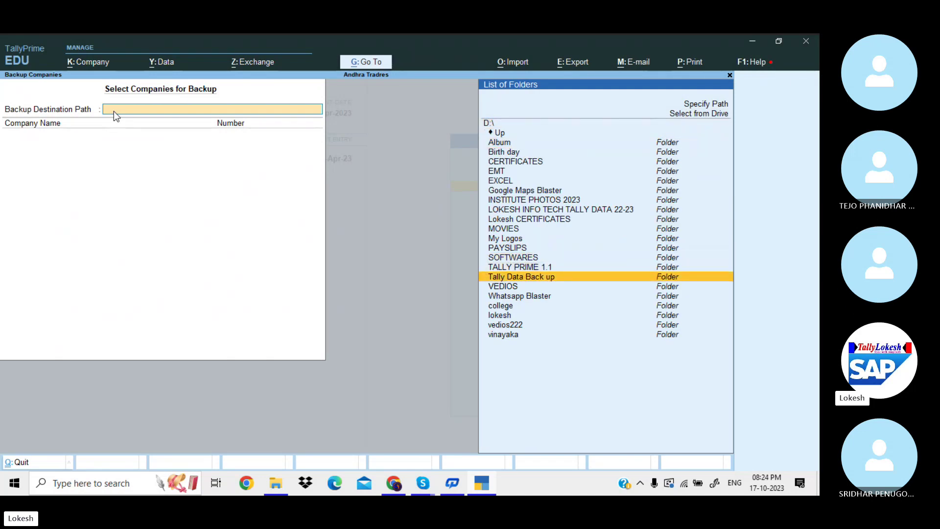
key(Return)
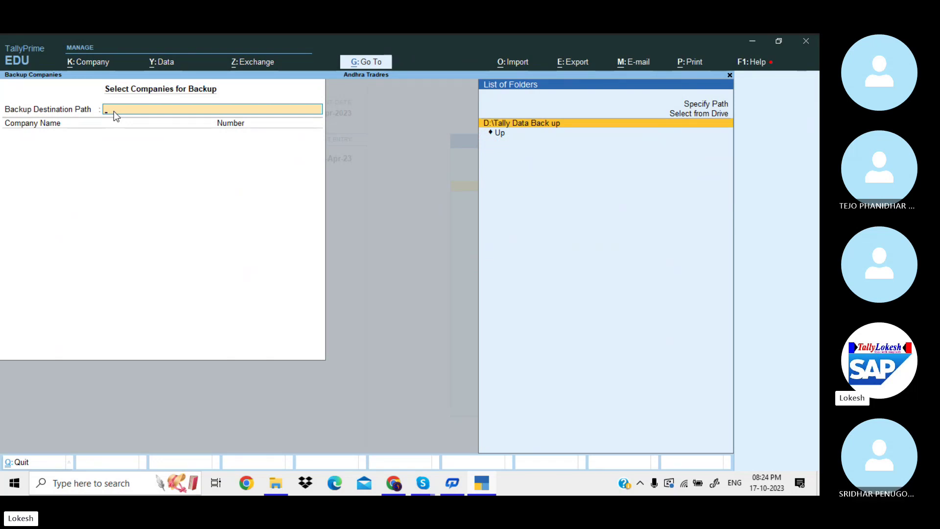
key(Return)
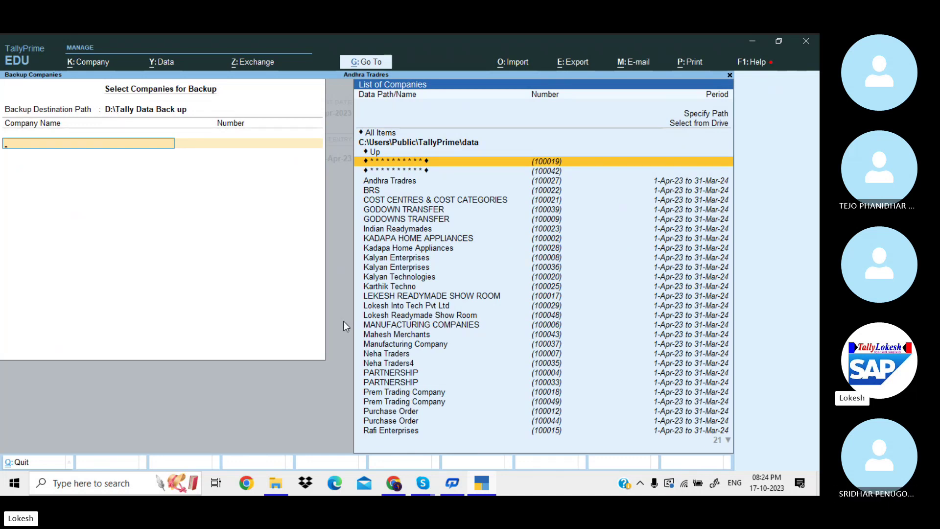
Add Andhra Tradres, BRS and COST CENTRES & COST CATEGORIES to the backup list, end the list and run the backup.
key(Down)
key(Down)
key(Return)
key(Return)
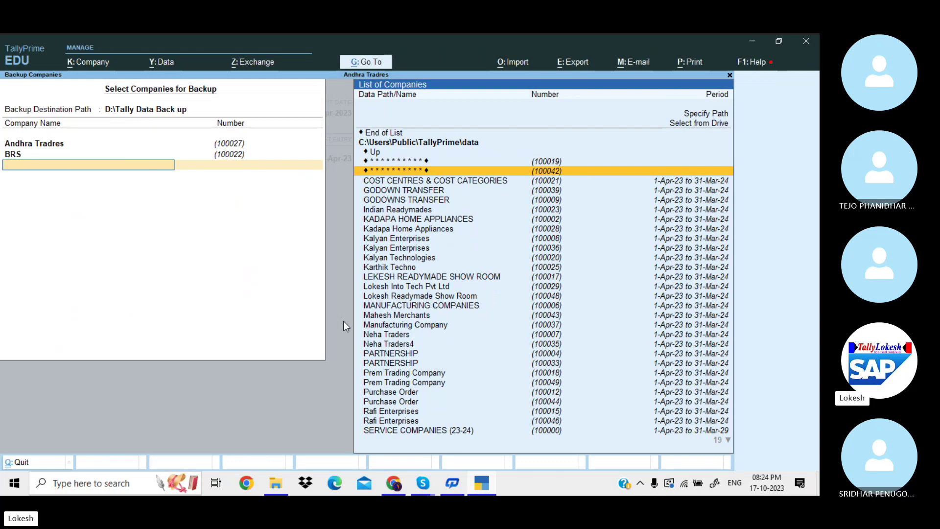
key(Down)
key(Return)
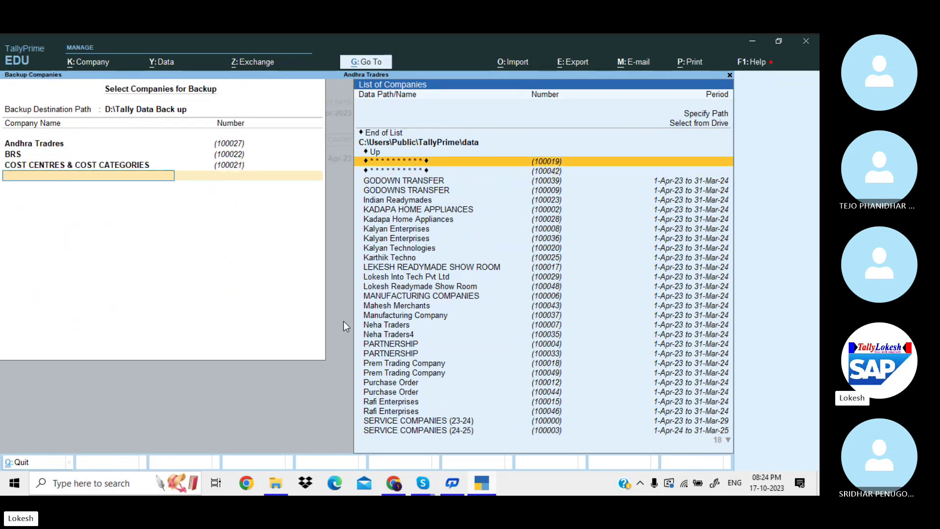
key(Up)
key(Up)
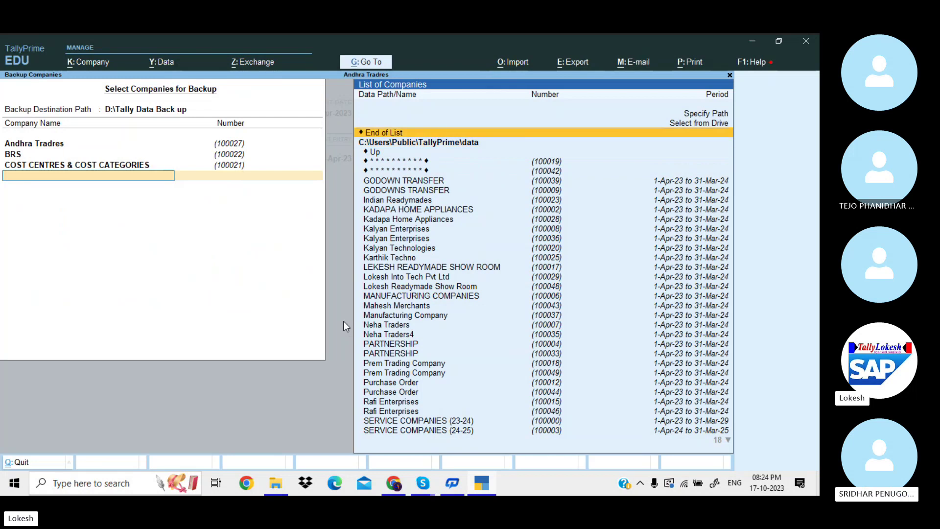
key(Return)
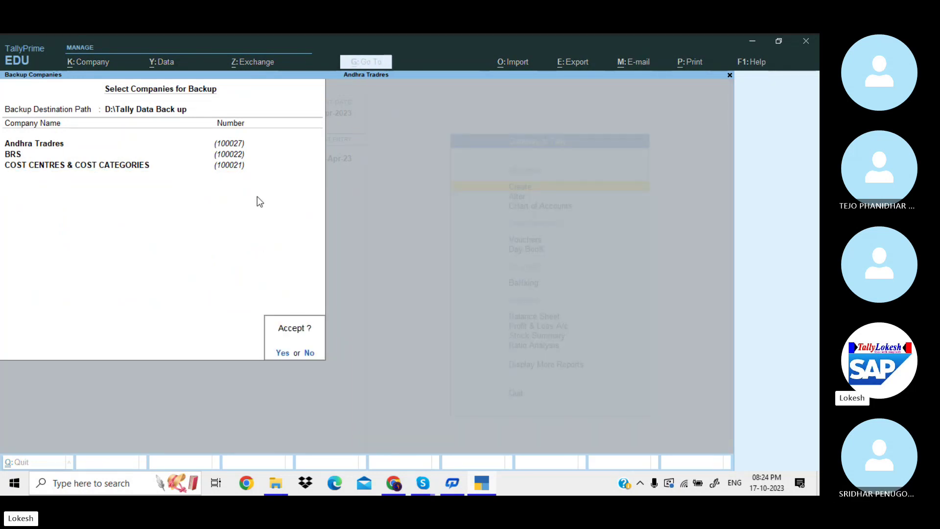
key(Return)
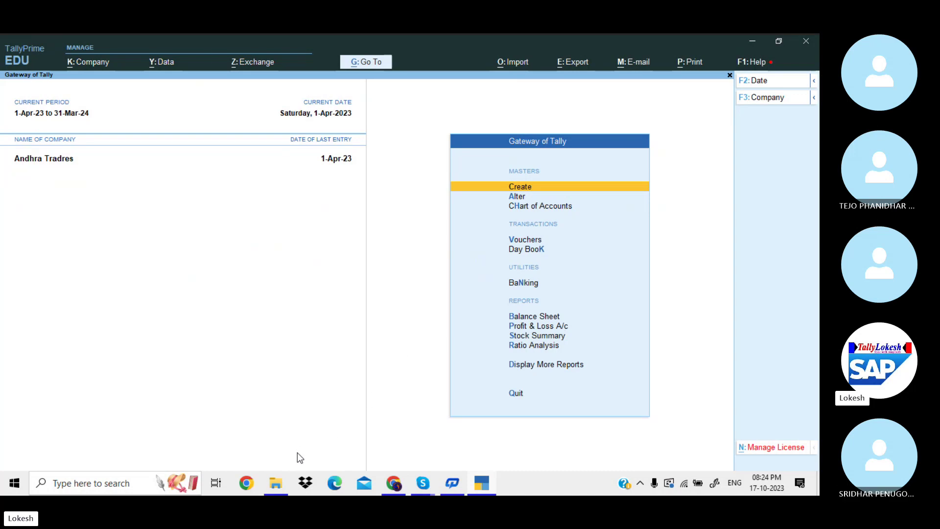
Check the backup files in the Tally Data Back up folder on drive D in File Explorer and return to TallyPrime.
click(283, 484)
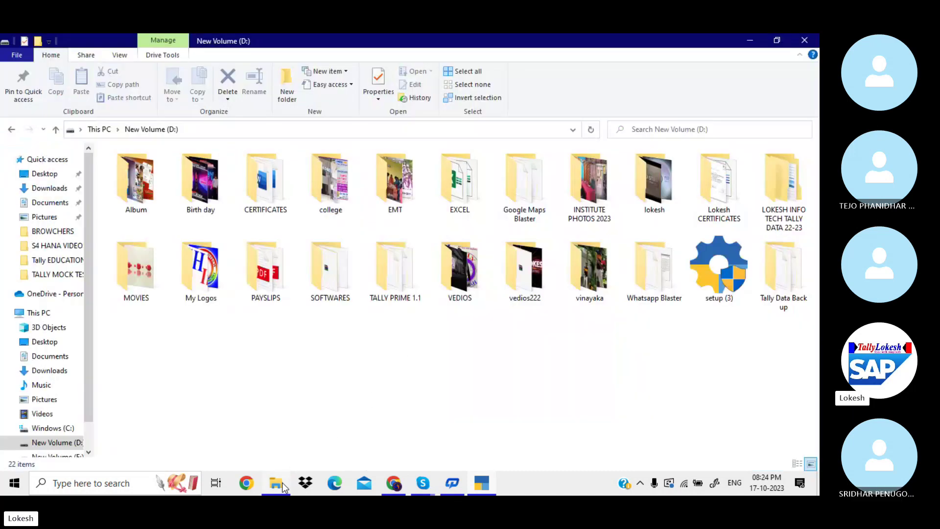
double_click(786, 272)
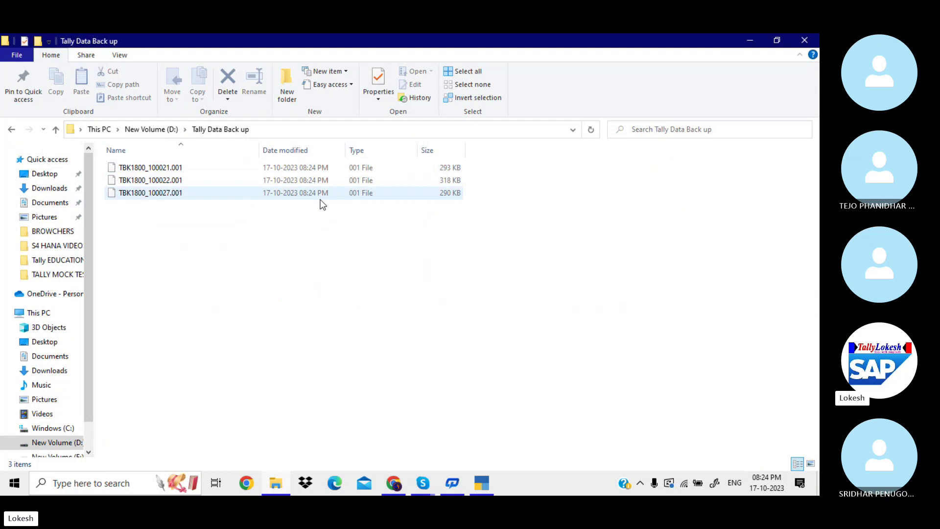
click(486, 483)
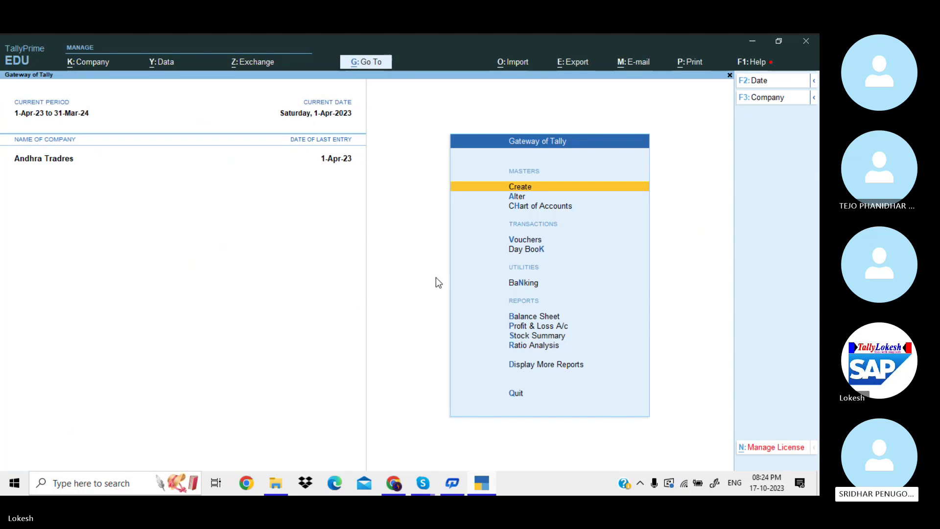
Open the company Andhra Tradres for alteration and delete it.
click(100, 68)
key(Down)
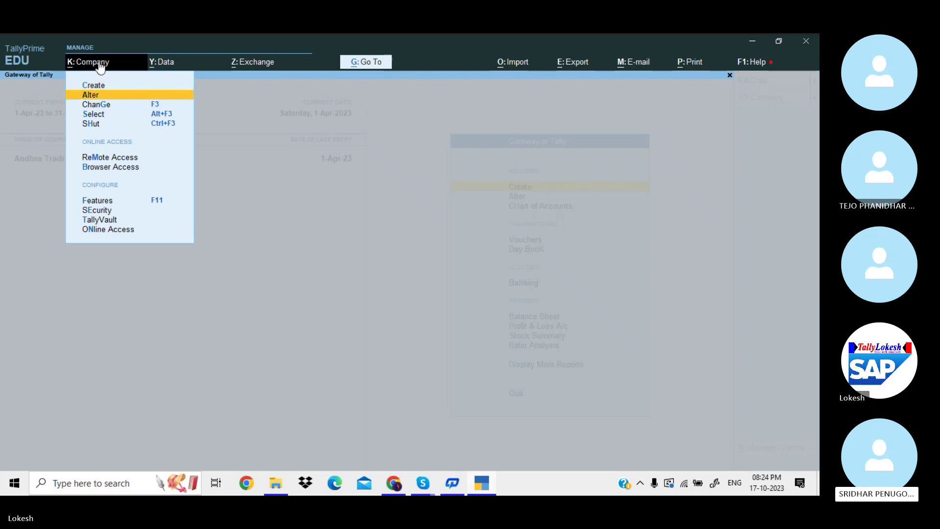
key(Return)
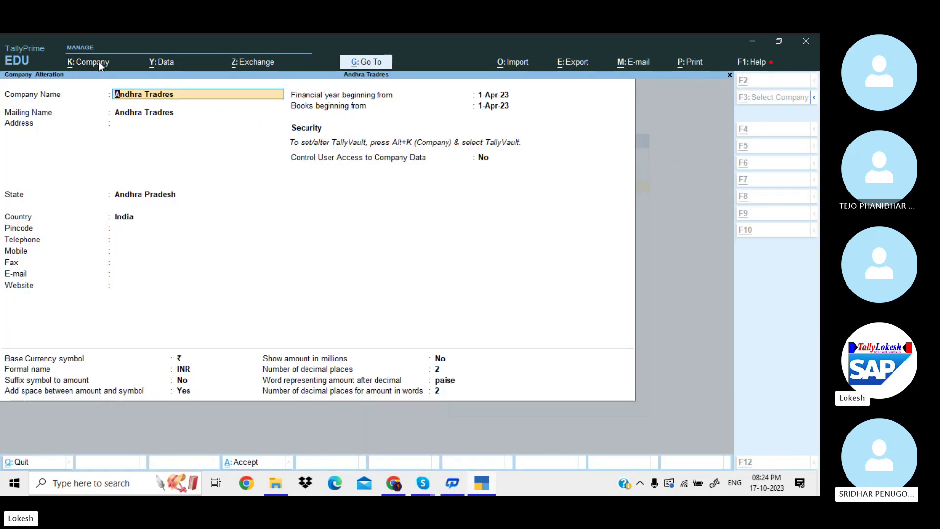
key(alt+d)
key(y)
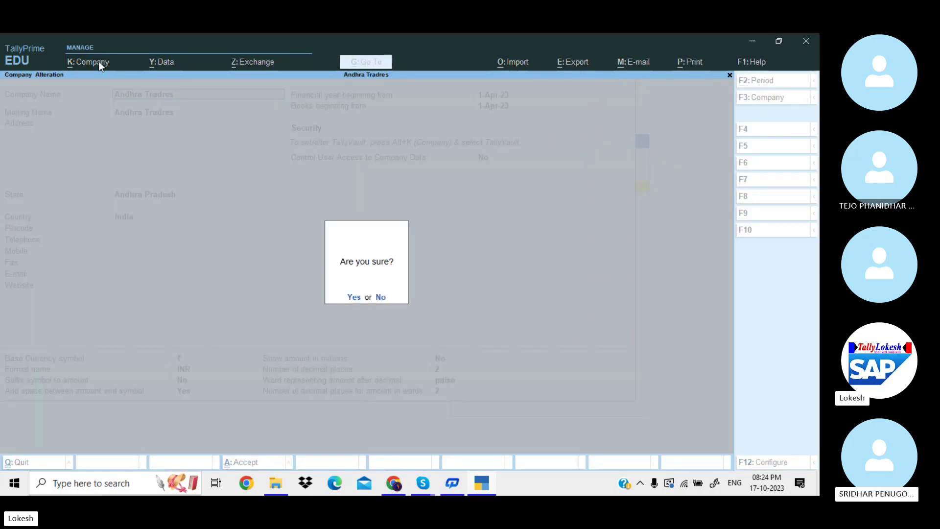
key(y)
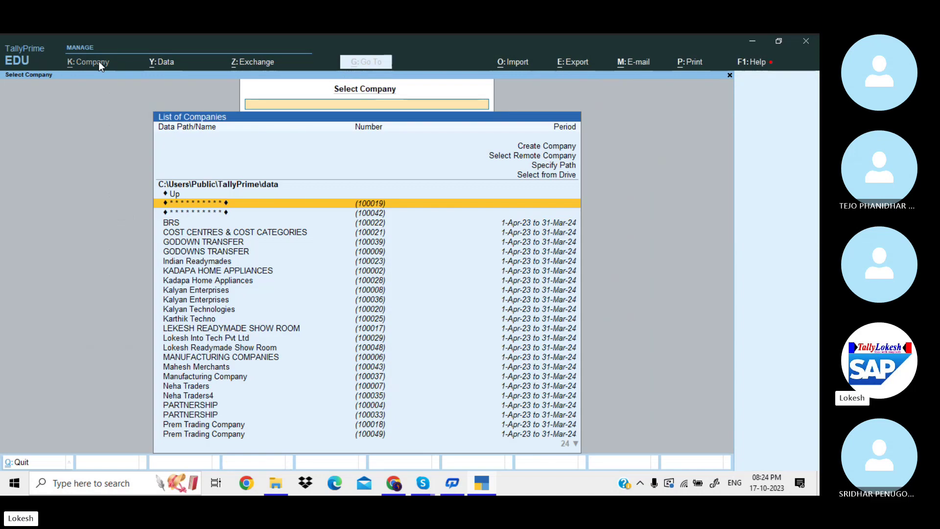
Load the company BRS and delete it.
key(Escape)
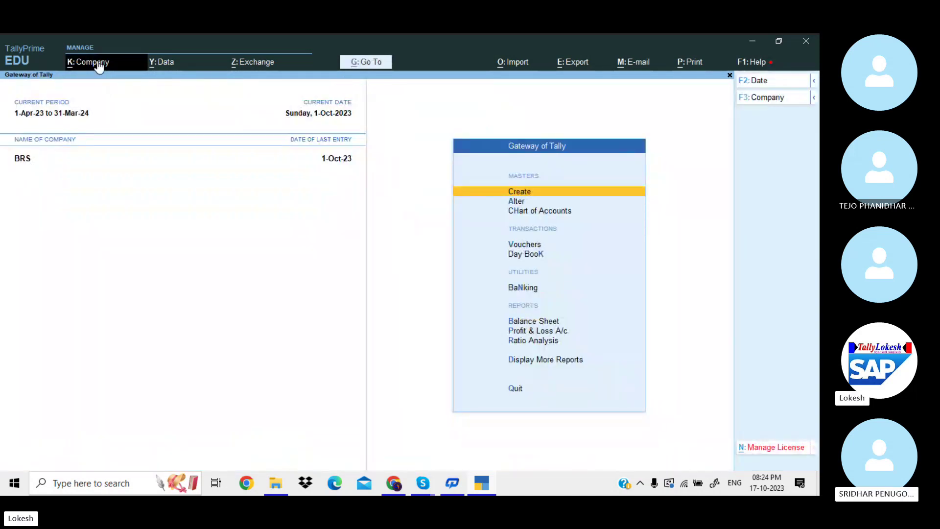
click(99, 62)
key(Down)
key(Return)
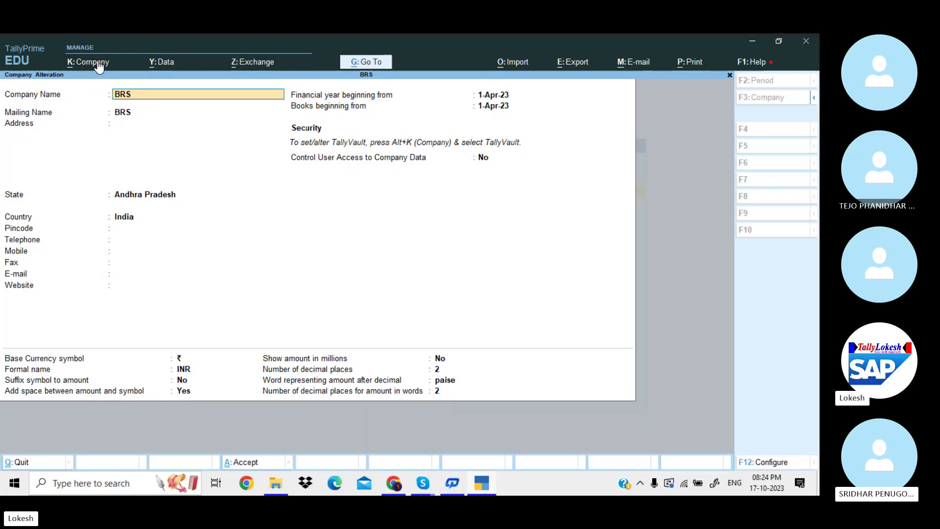
key(alt+d)
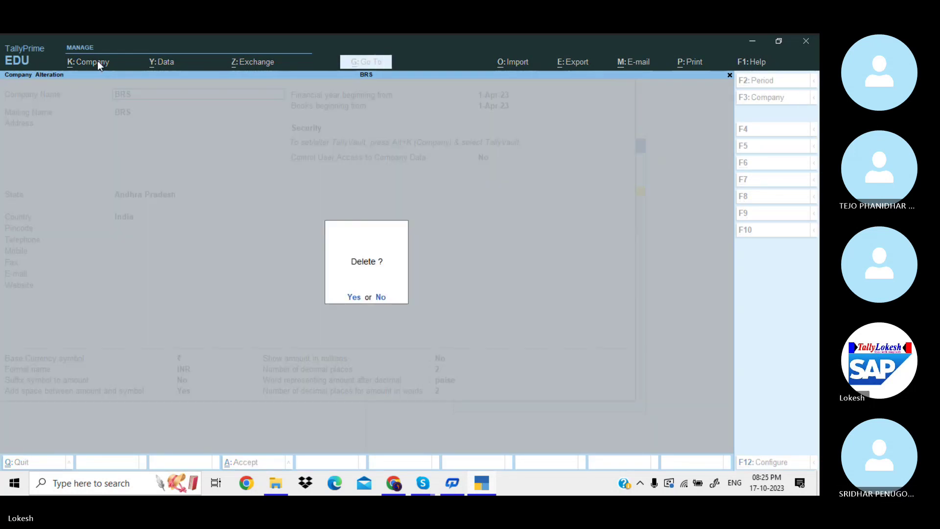
key(y)
key(y)
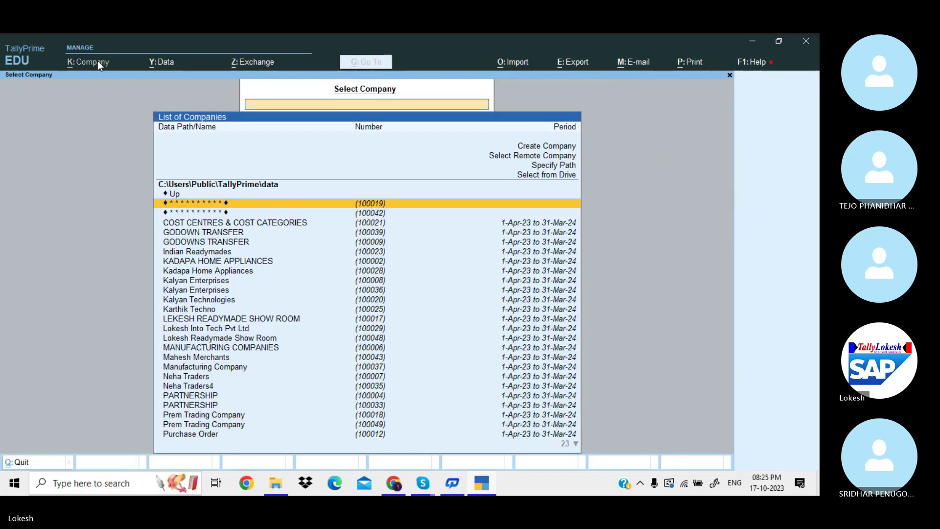
Load the company COST CENTRES & COST CATEGORIES and delete it.
key(Down)
key(Down)
key(Return)
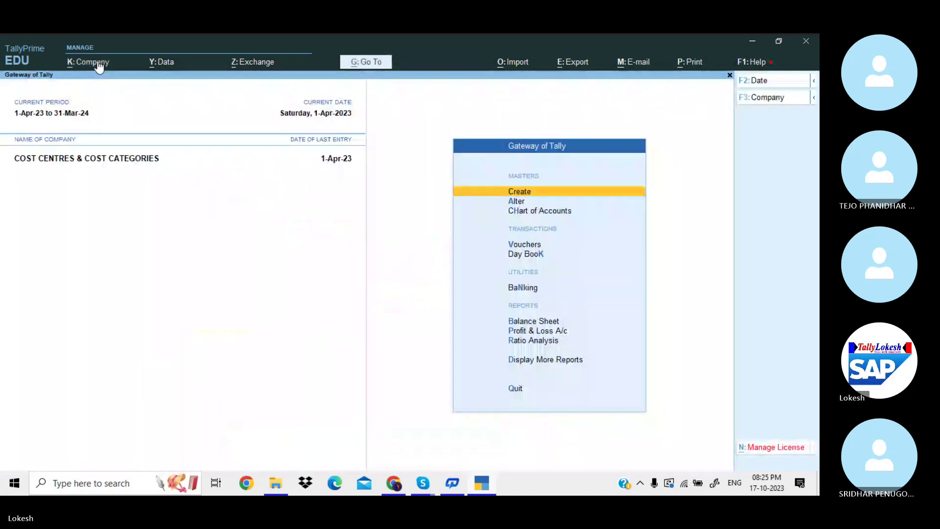
click(98, 66)
key(Down)
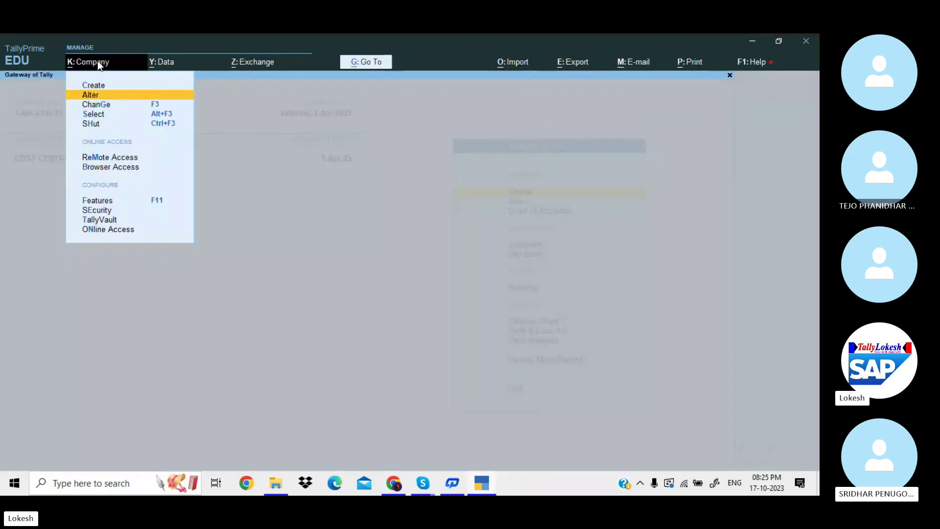
key(Return)
key(alt+d)
key(y)
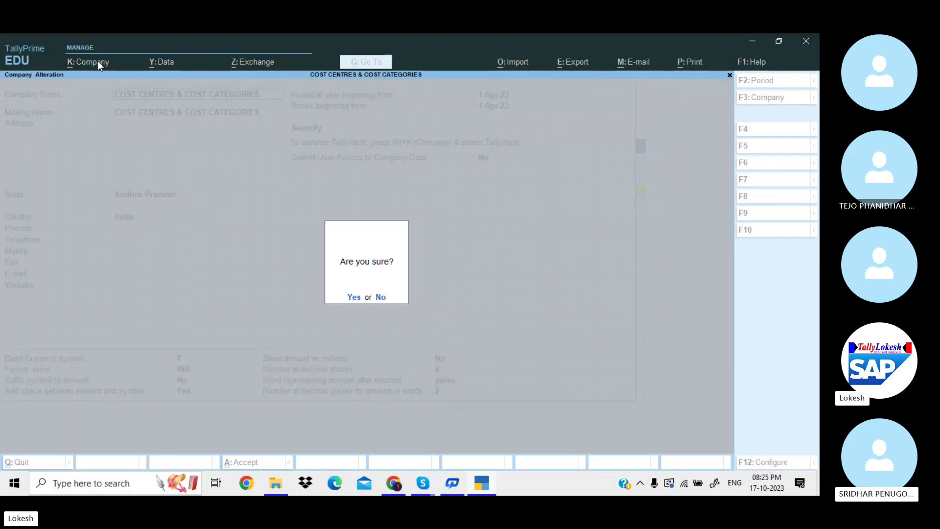
key(y)
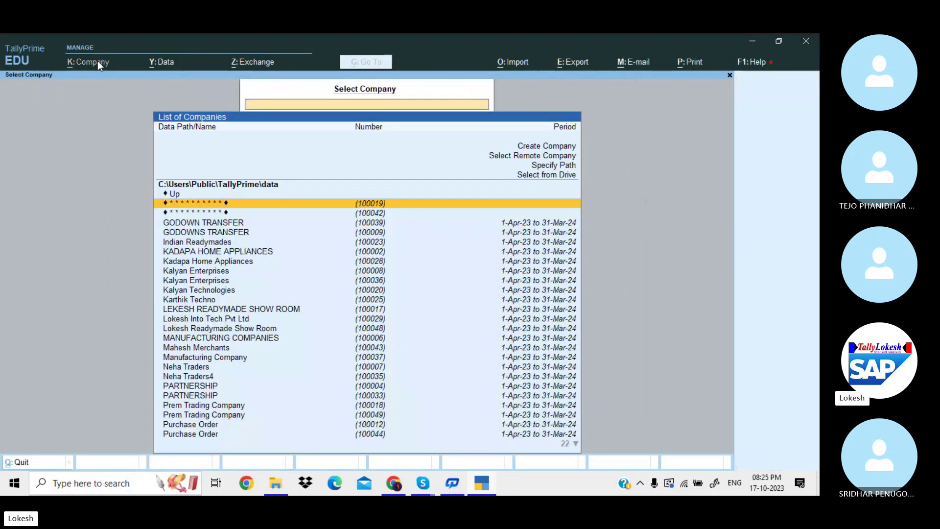
Look through the list of companies to check which ones remain in the data folder.
key(Down)
key(Down)
key(Down)
key(Down)
key(Down)
key(Down)
key(Down)
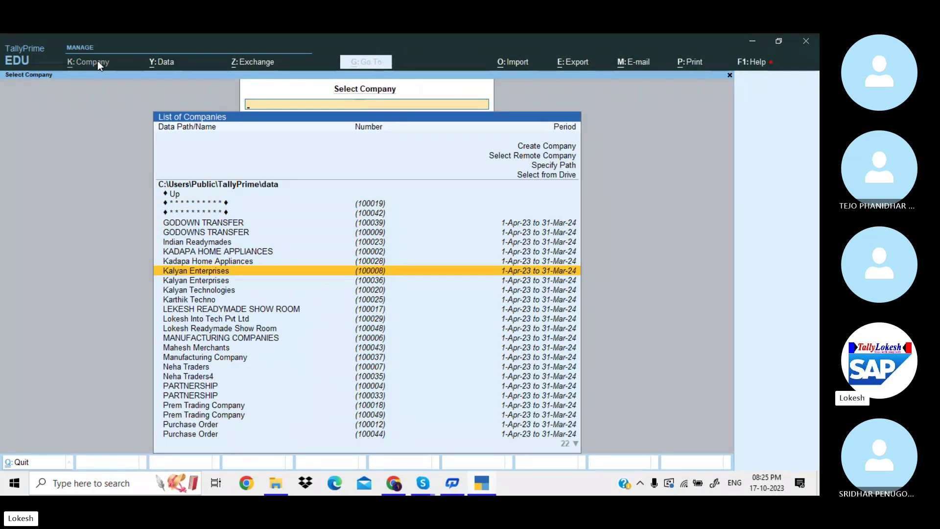
key(Up)
key(Up)
key(Up)
key(Up)
key(Up)
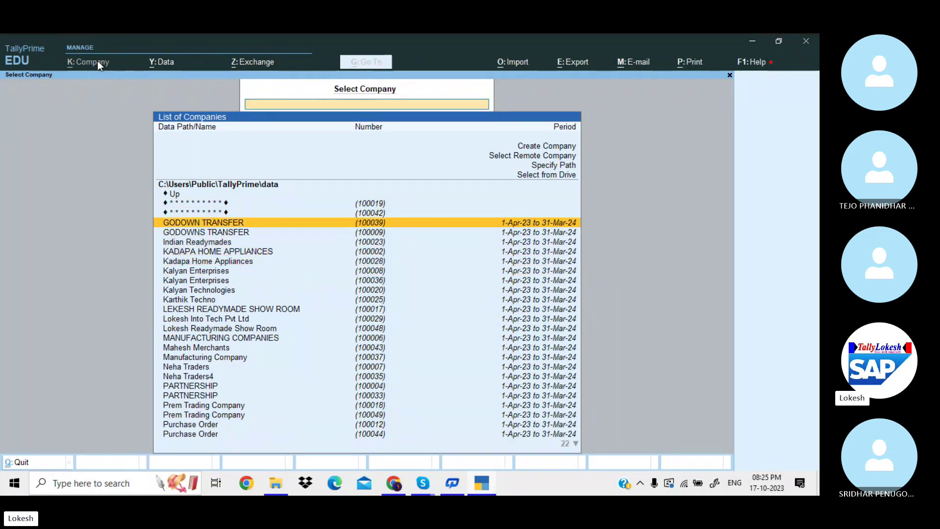
Load the company Indian Readymades from the list of companies.
key(Down)
key(Down)
key(Down)
key(Down)
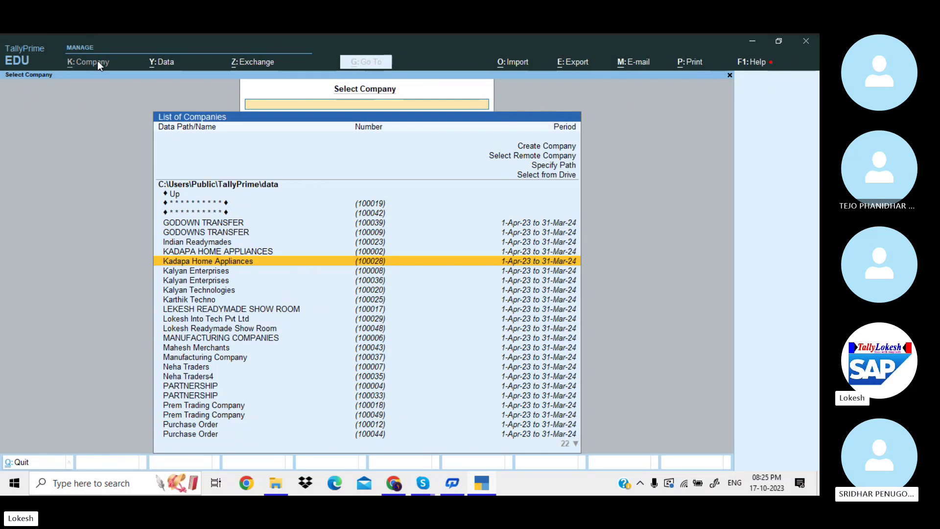
key(Up)
key(Up)
key(Return)
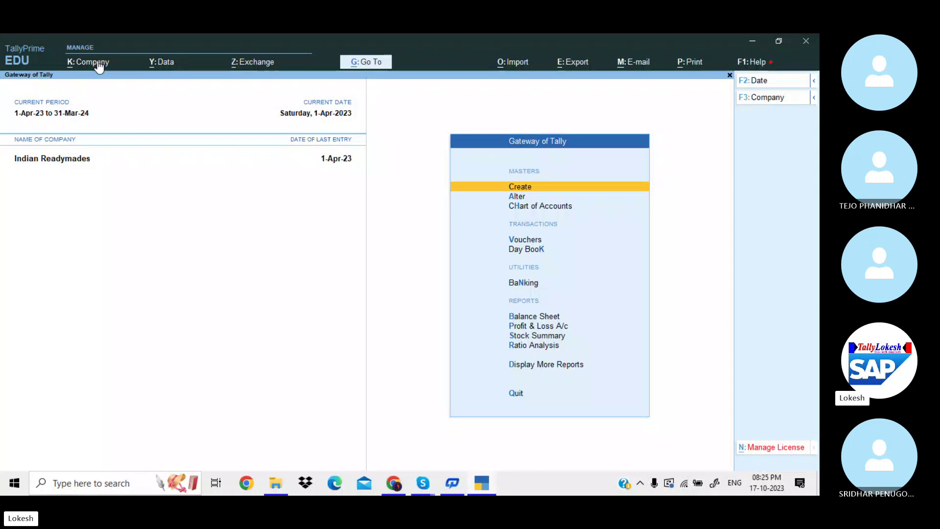
Start a company data restore and choose drive D as the source of the backup.
click(162, 62)
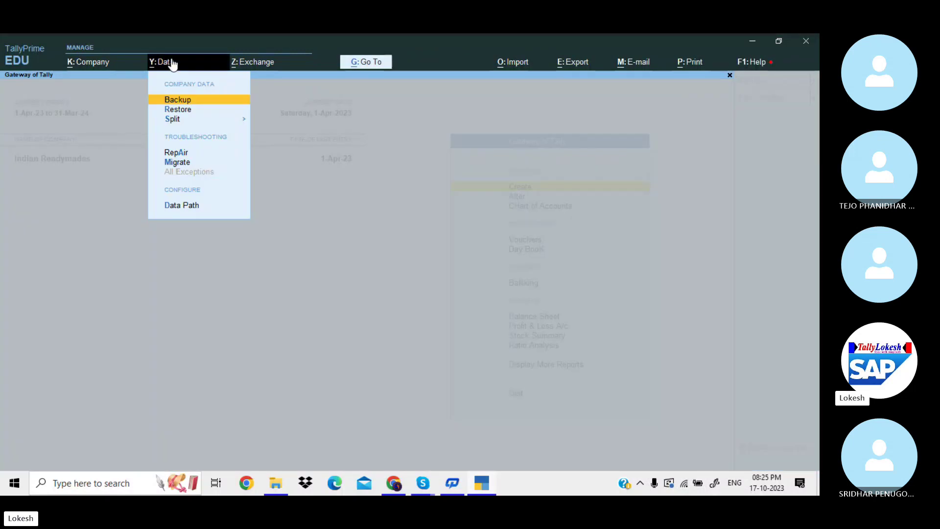
click(179, 111)
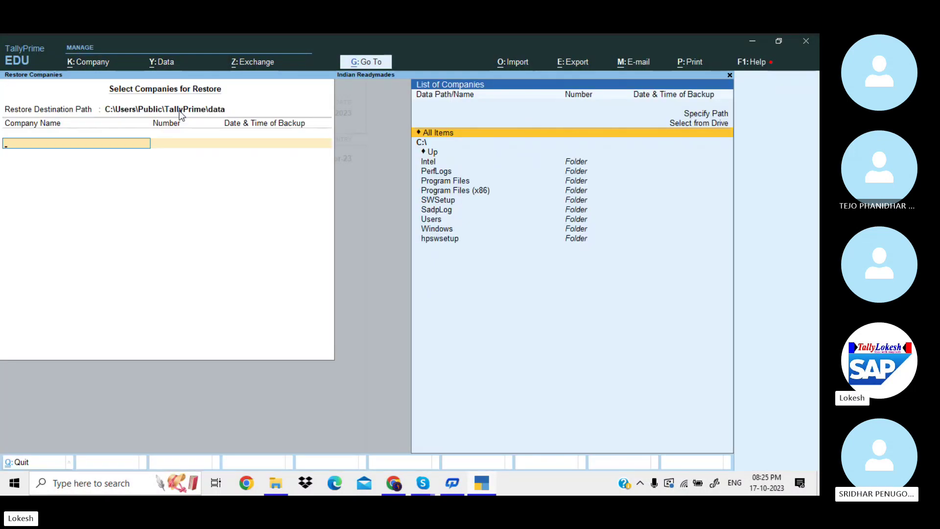
key(Up)
key(Return)
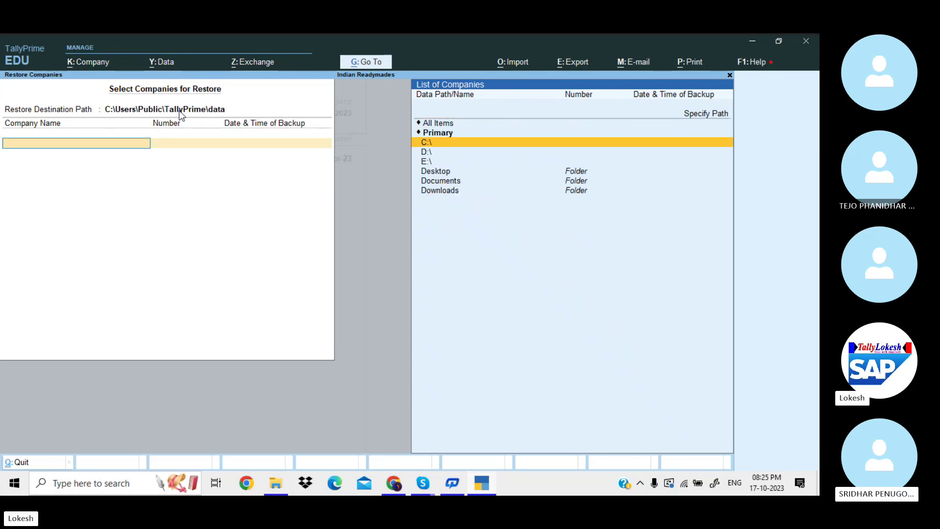
key(Down)
key(Return)
Open the Tally Data Back up folder on drive D as the restore source.
key(Down)
key(Down)
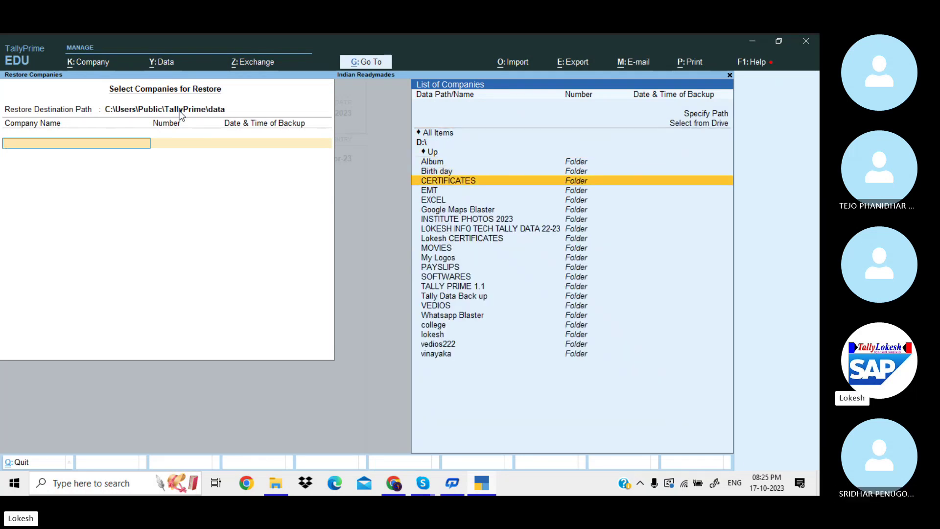
key(Down)
key(Down)
key(Down)
key(Down)
key(Down)
key(Down)
key(Down)
key(Down)
key(Down)
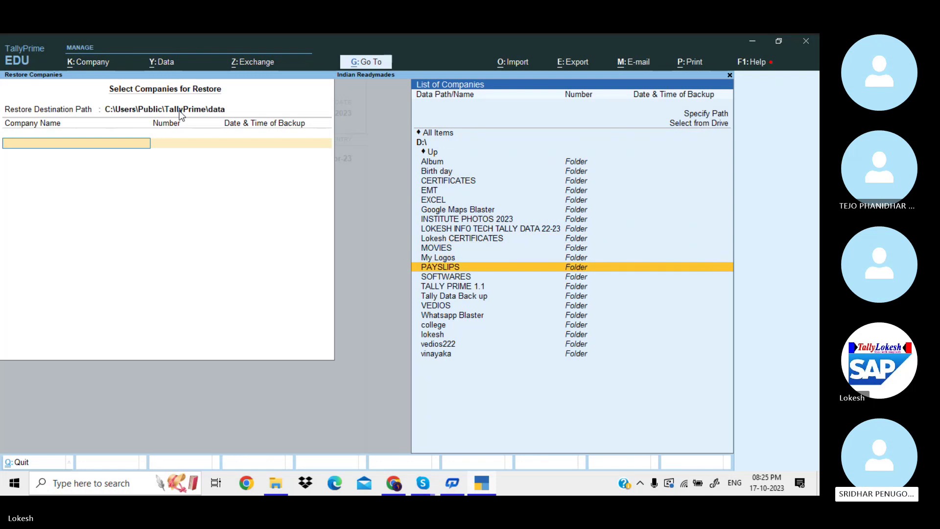
key(Down)
key(Down)
key(Down)
key(Return)
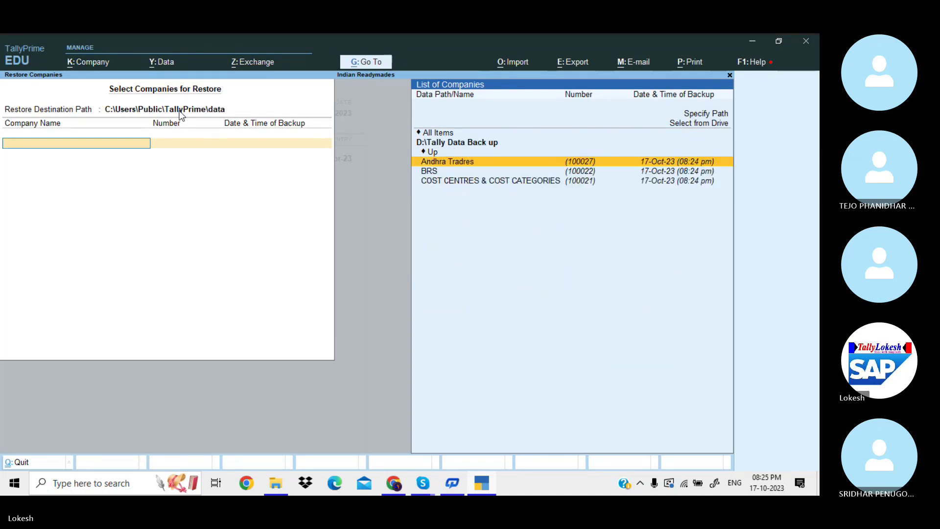
Add Andhra Tradres, COST CENTRES & COST CATEGORIES and BRS to the restore list and run the restore.
key(Down)
key(Down)
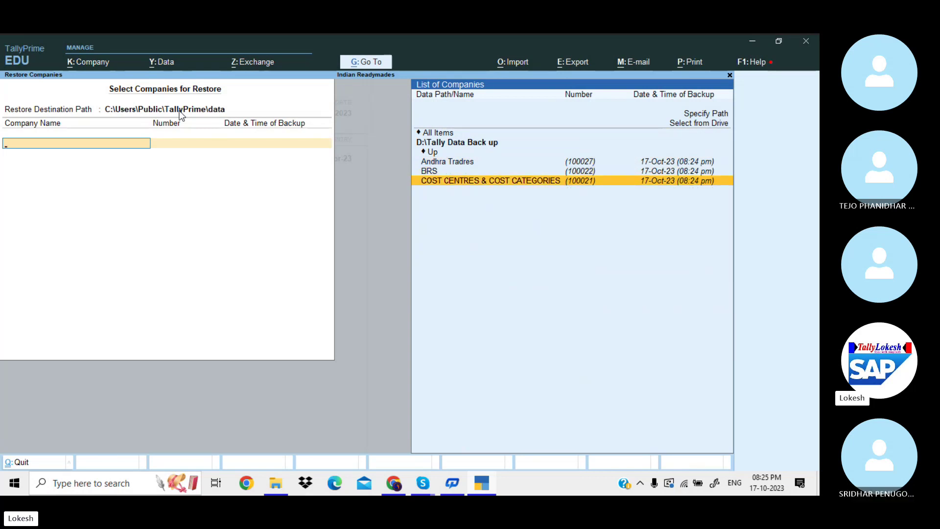
key(Up)
key(Up)
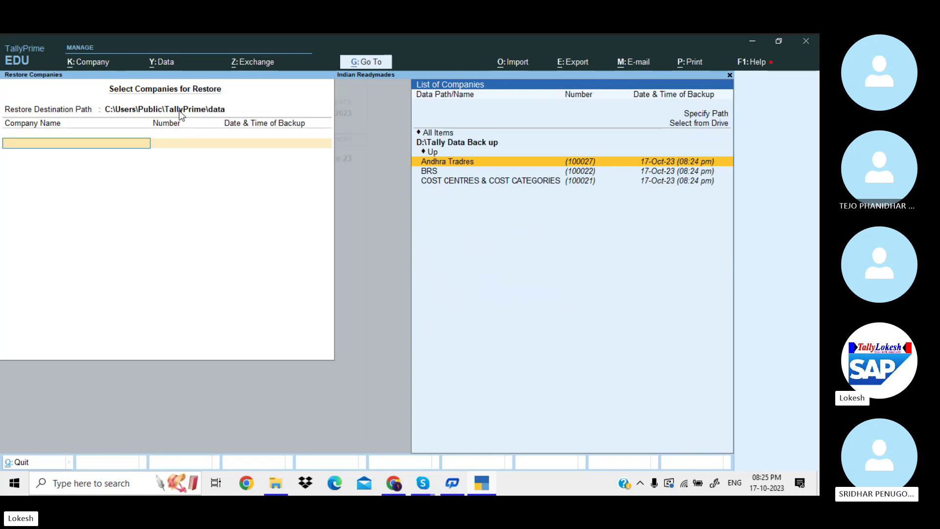
key(Return)
key(Down)
key(Return)
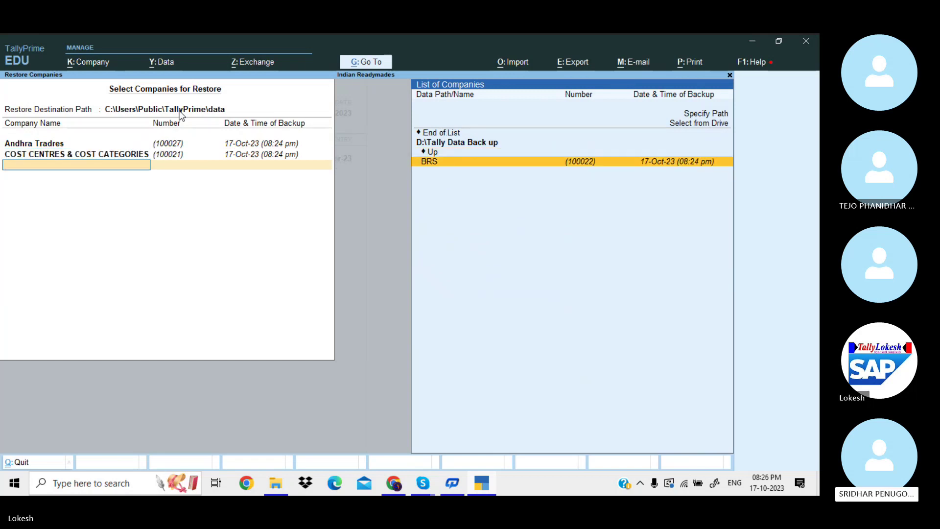
key(Return)
key(Return)
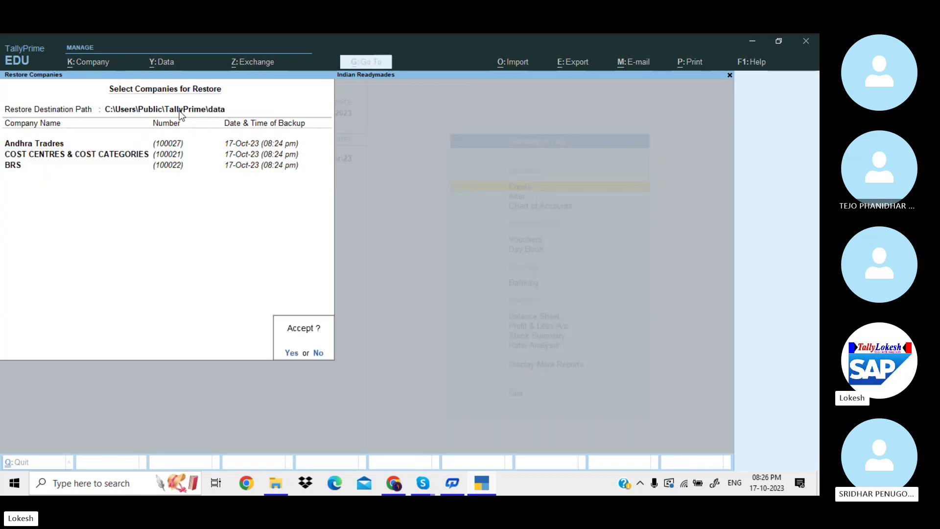
key(Return)
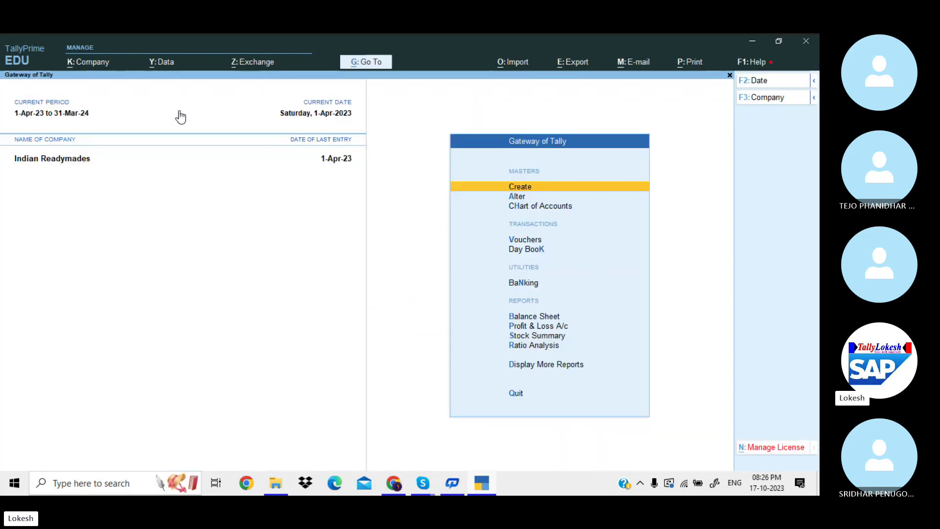
Shut the company Indian Readymades and confirm closing it.
click(776, 99)
key(Up)
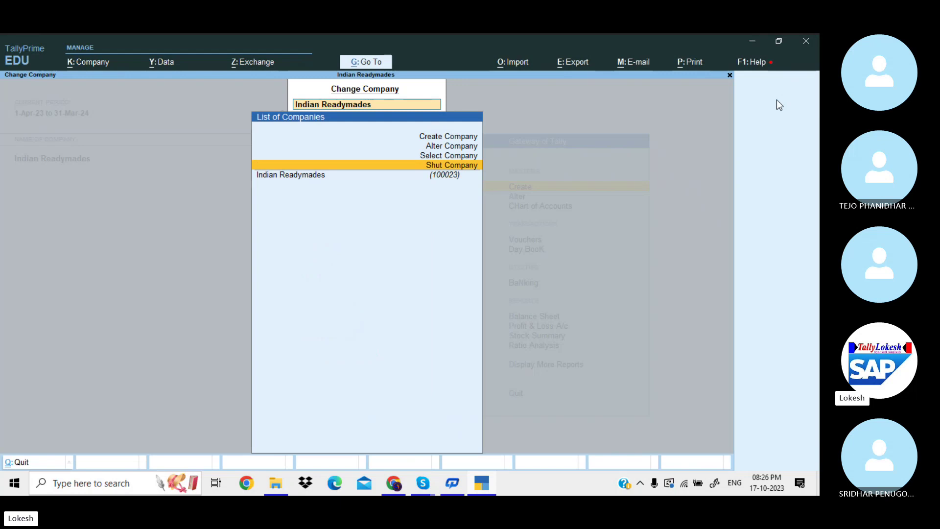
key(Return)
key(Return)
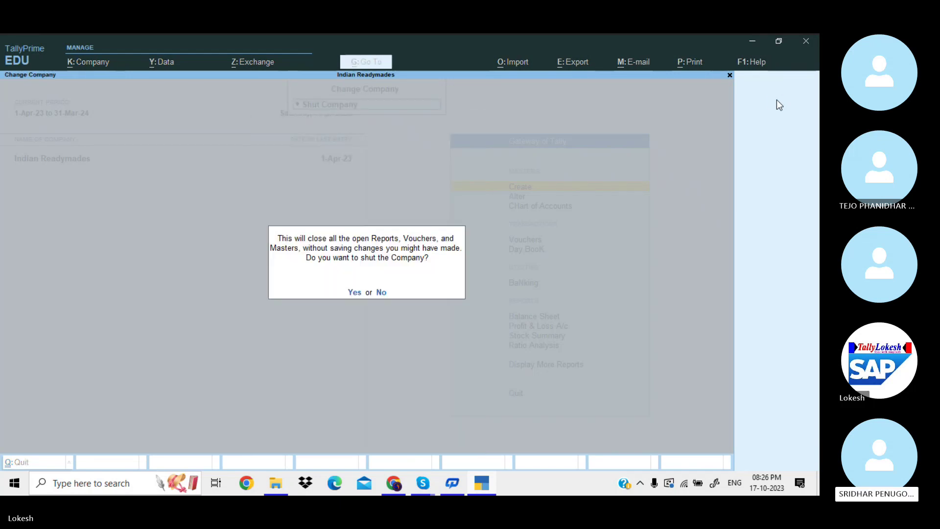
key(y)
Check the list of companies for the restored Andhra Tradres, BRS and COST CENTRES & COST CATEGORIES.
key(Down)
key(Down)
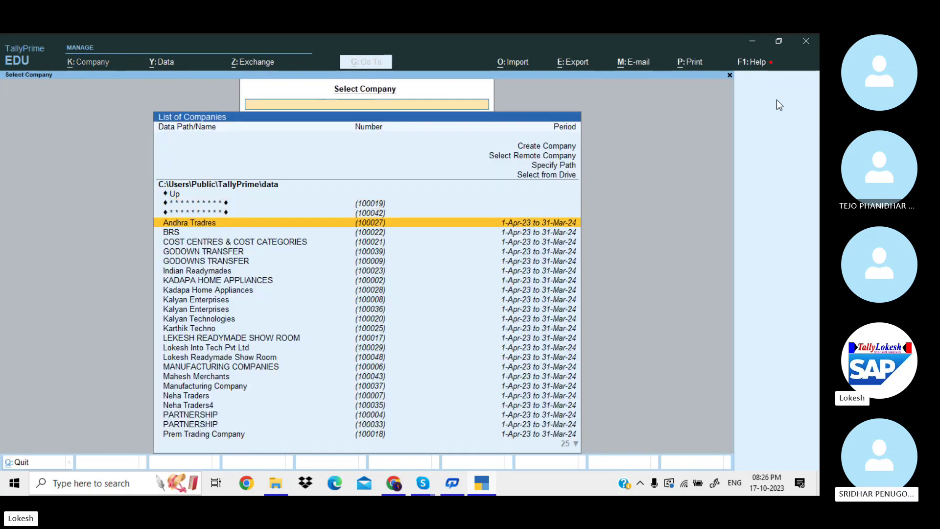
key(Down)
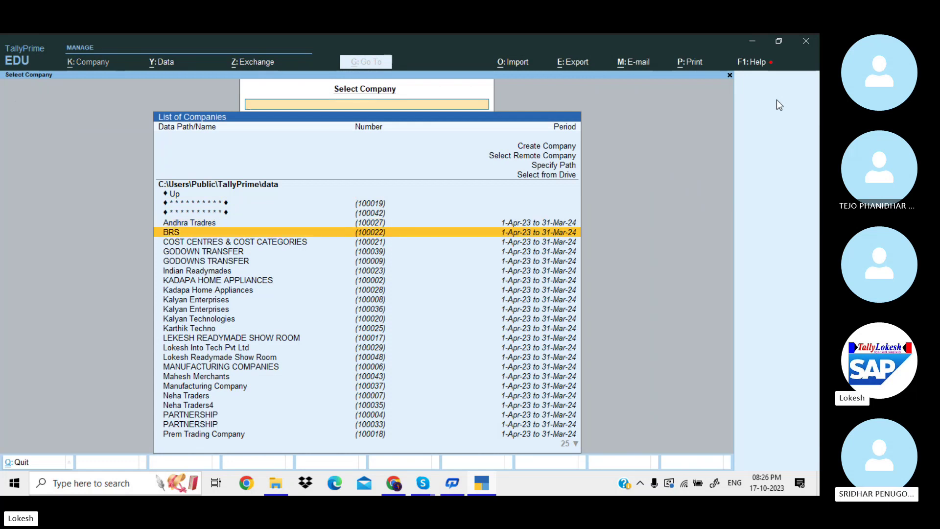
key(Down)
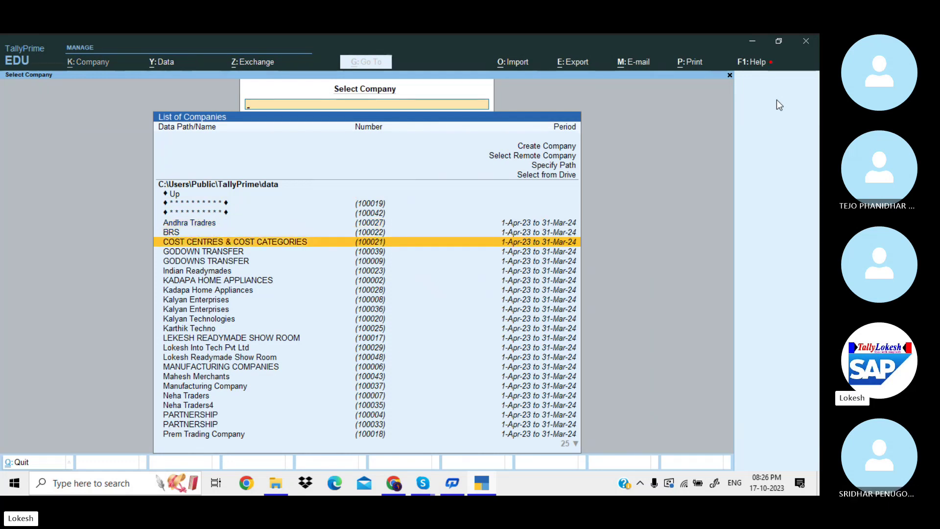
Review the company entries down to KADAPA HOME APPLIANCES and back up to the data path C:\Users\Public\TallyPrime\data.
key(Down)
key(Down)
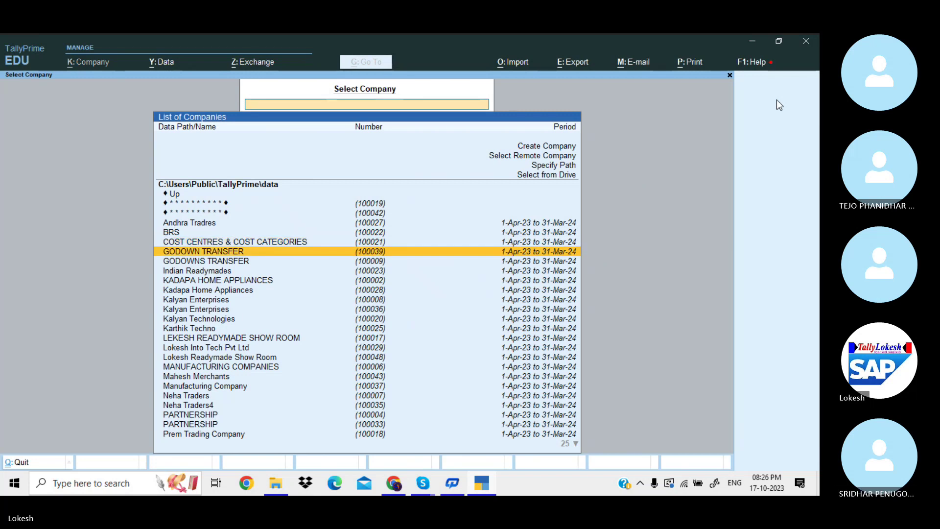
key(Down)
key(Down)
key(Down)
key(Down)
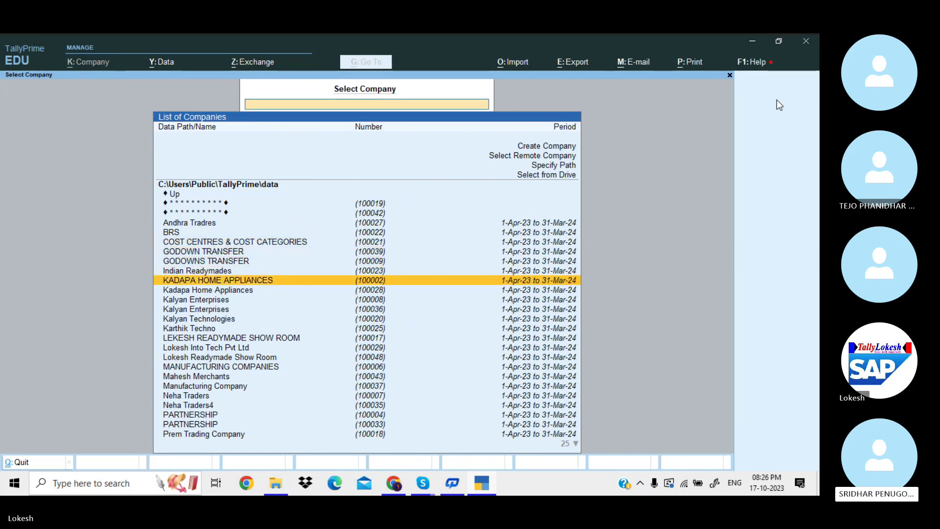
key(Up)
key(Up)
key(Up)
key(Up)
key(Up)
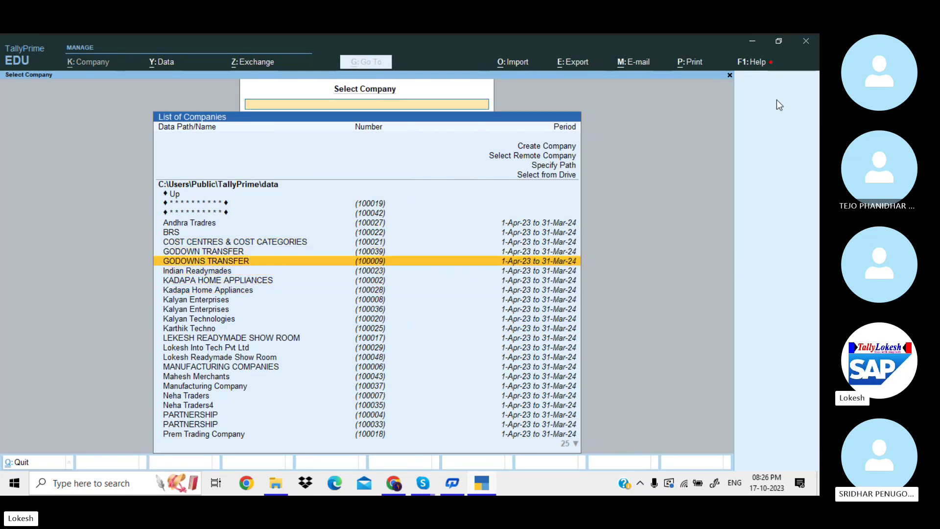
key(Up)
key(Up)
key(Up)
key(Up)
key(Up)
key(Up)
key(Up)
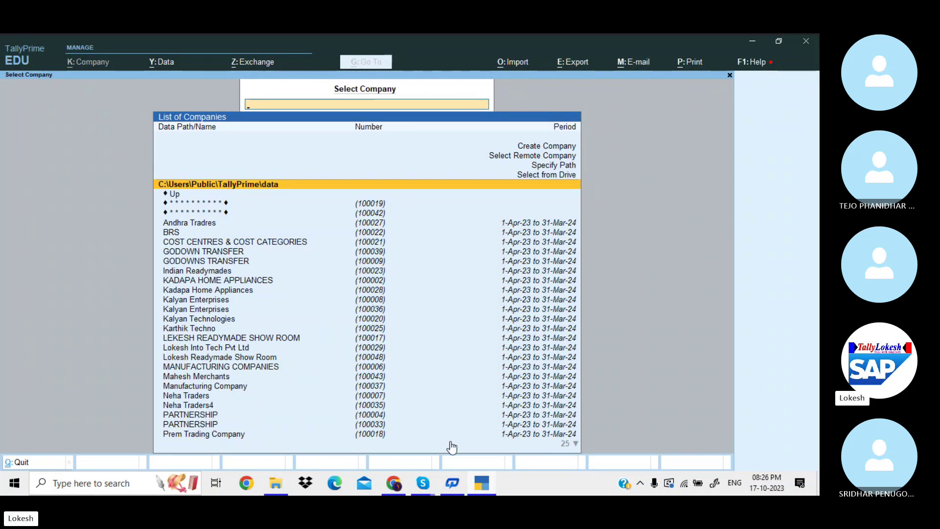
Switch to the Skype group call window.
click(423, 483)
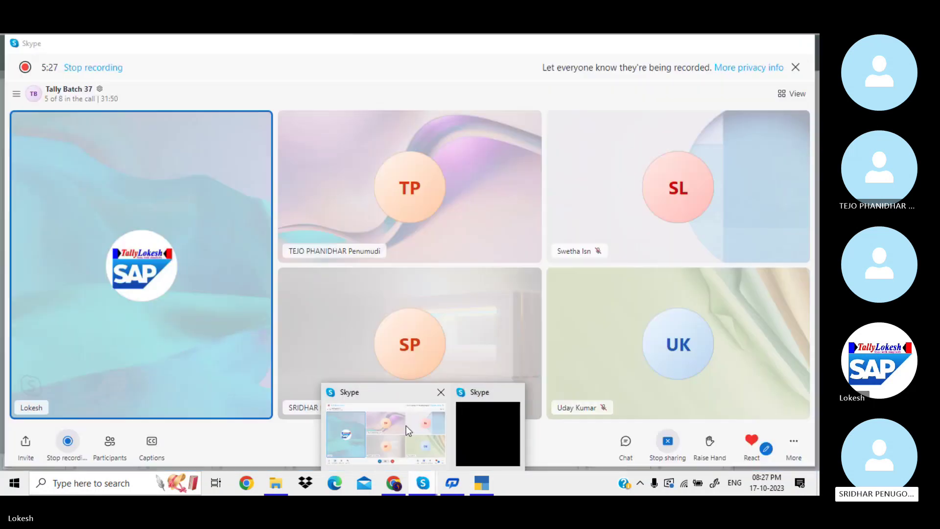
click(406, 425)
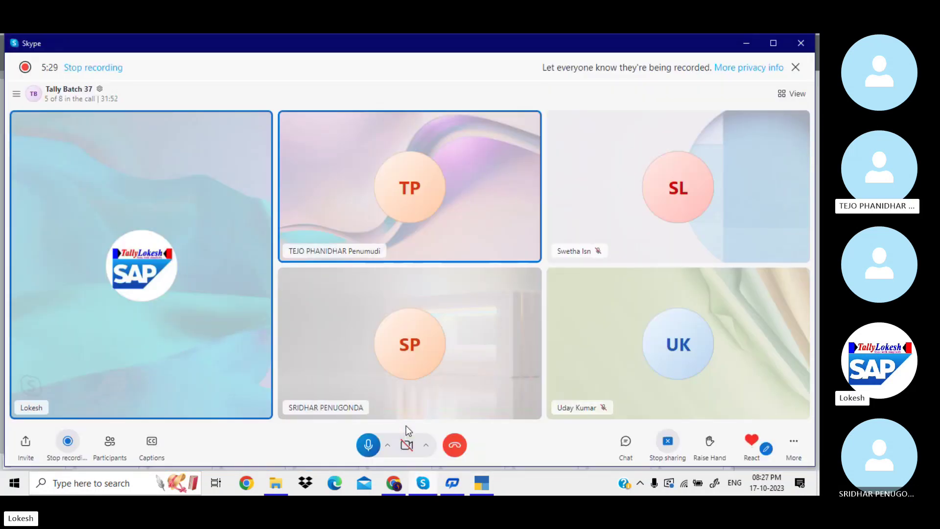